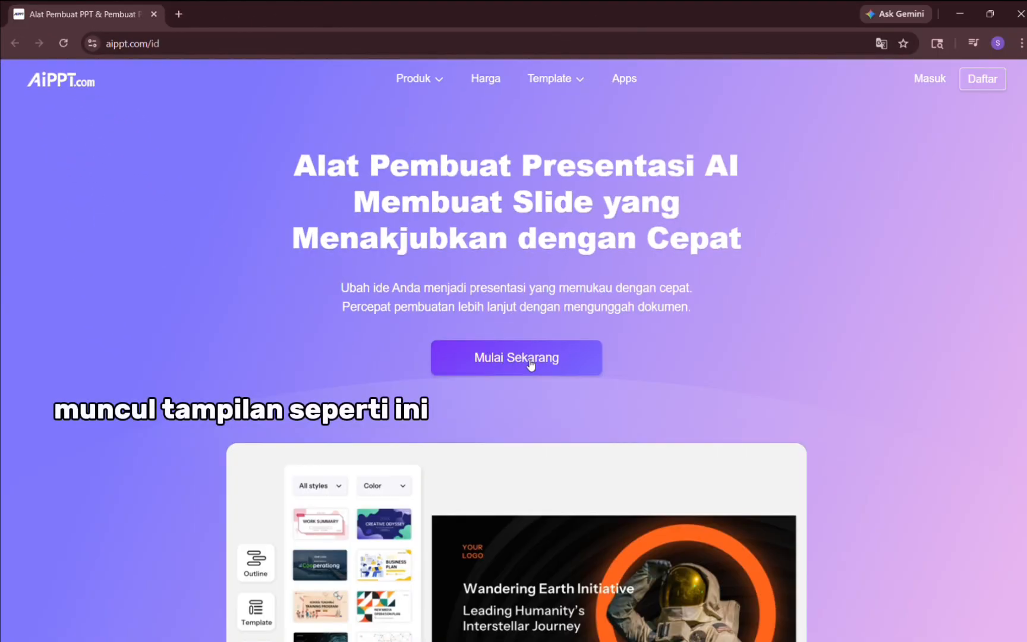
Sign in with the Google account and start creating a new presentation from a topic.
left_click(530, 364)
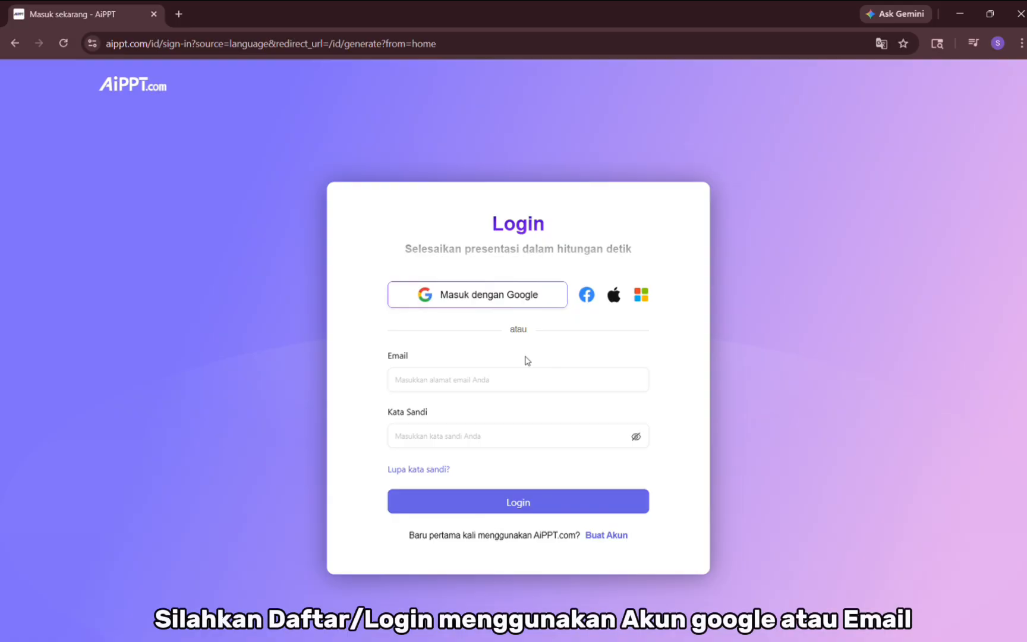
left_click(513, 300)
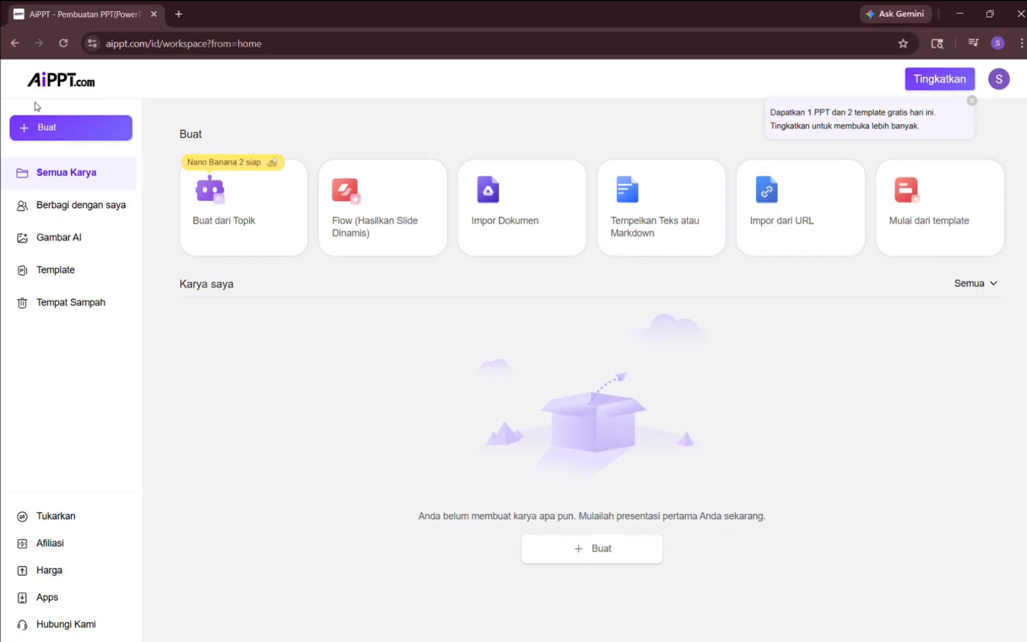
left_click(67, 136)
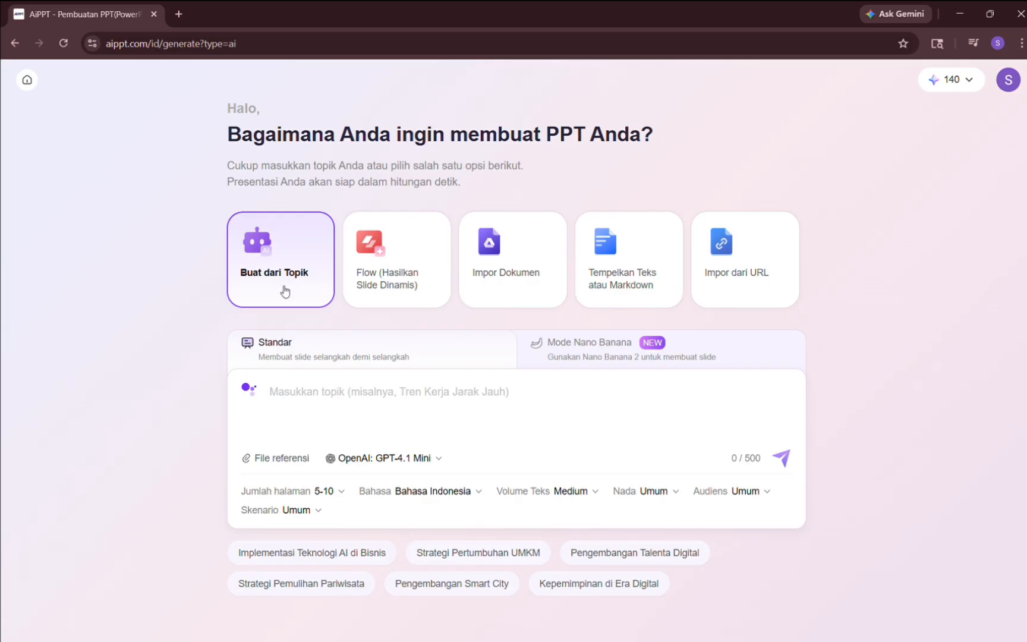
Submit a topic prompt for a presentation titled "litersi digital di keluarga" by kelompok 3, listing the members' names and the sections to cover.
left_click(306, 403)
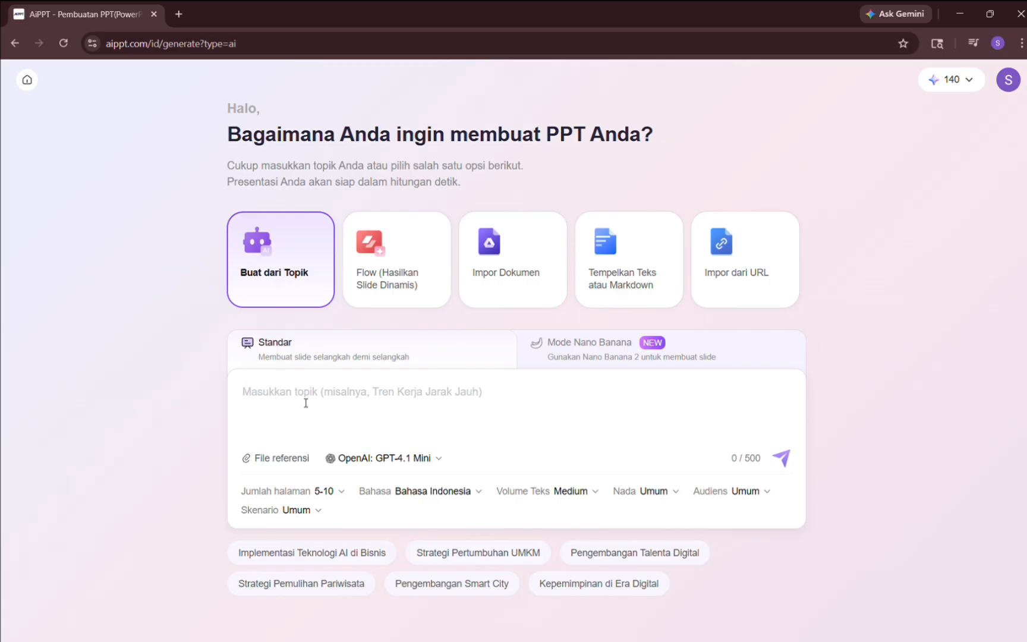
key("ctrl+v")
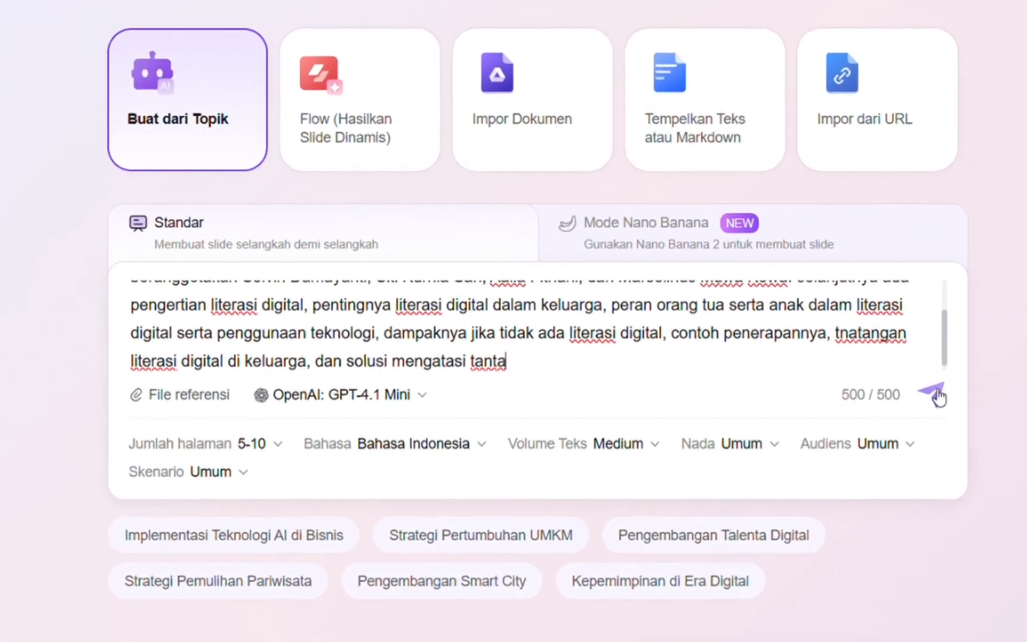
scroll(729, 352, "up", 1)
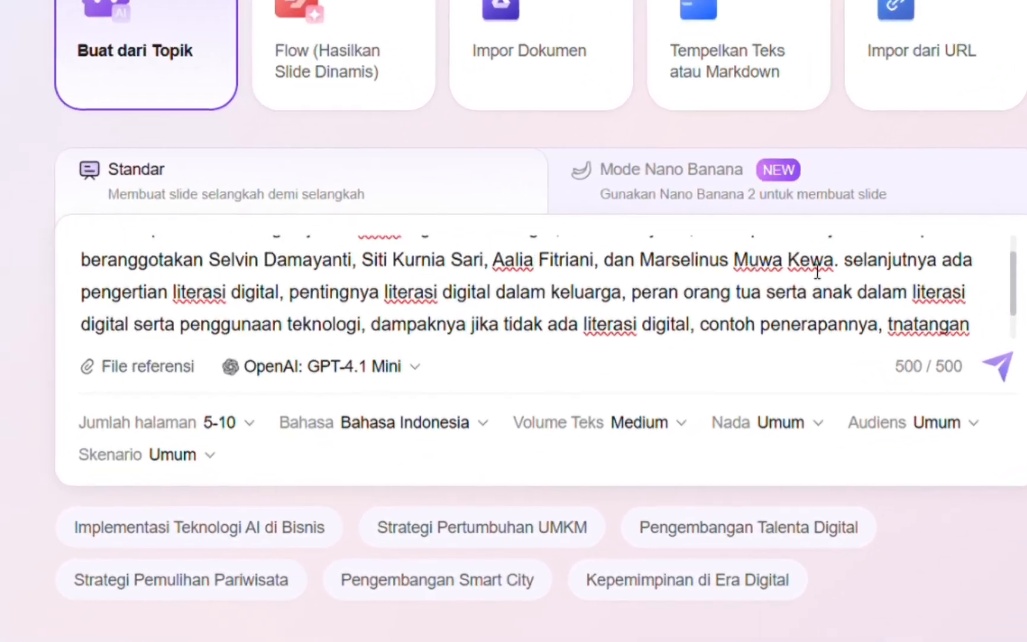
scroll(817, 272, "up", 1)
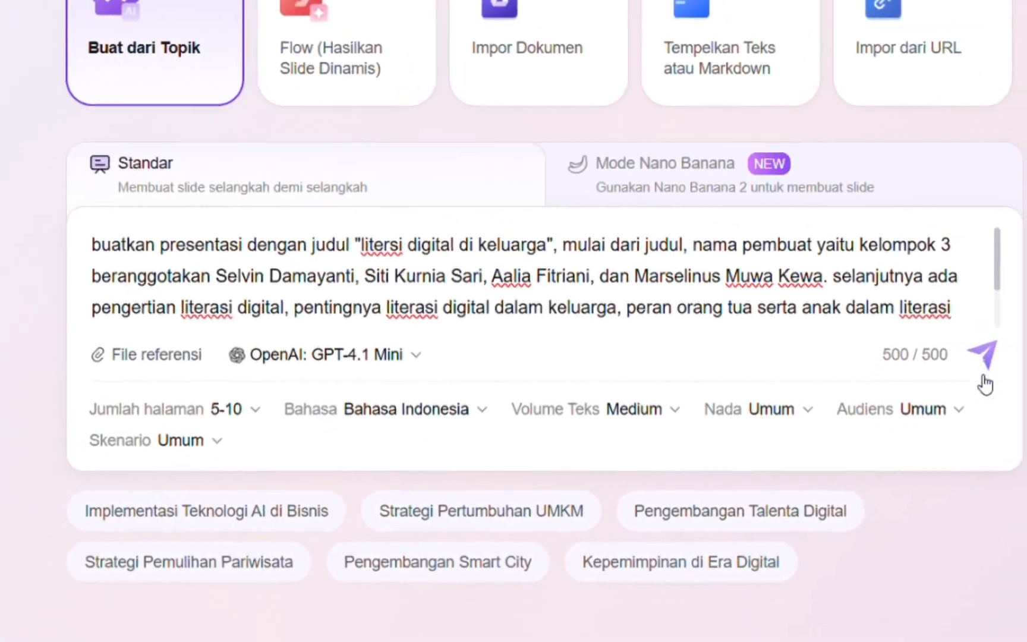
left_click(998, 364)
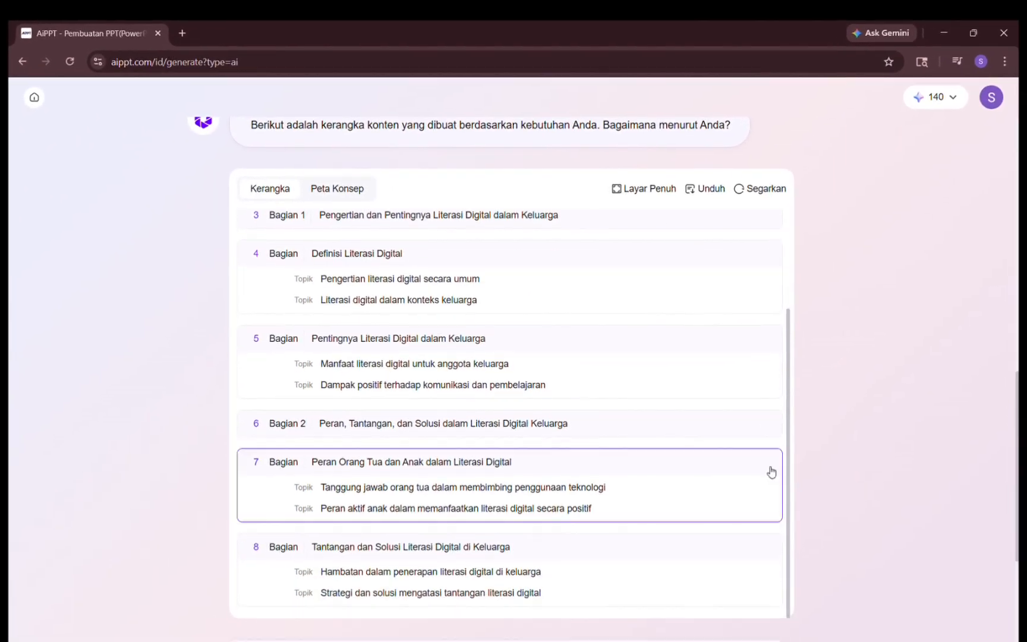
Review the generated outline, then set the image source to Buat AI and the image model to Flux-ultra.
scroll(678, 300, "down", 1)
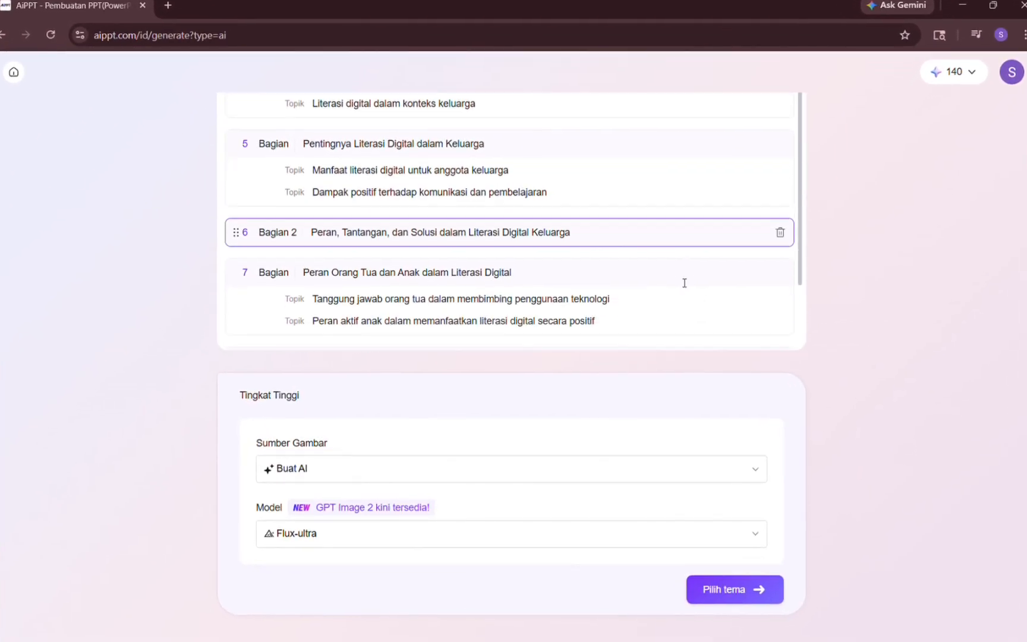
scroll(683, 282, "down", 2)
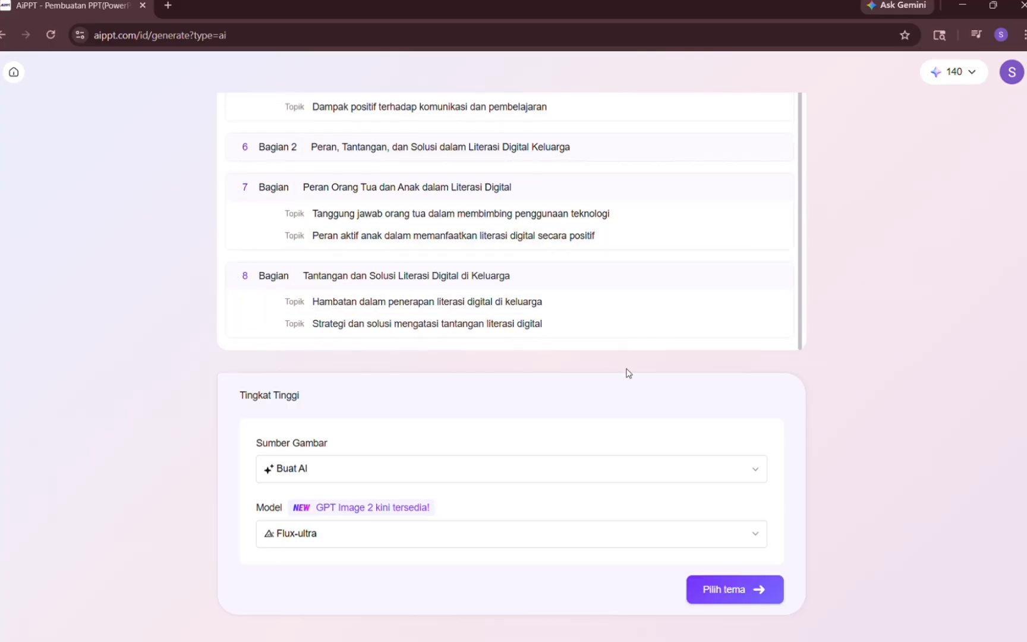
left_click(683, 475)
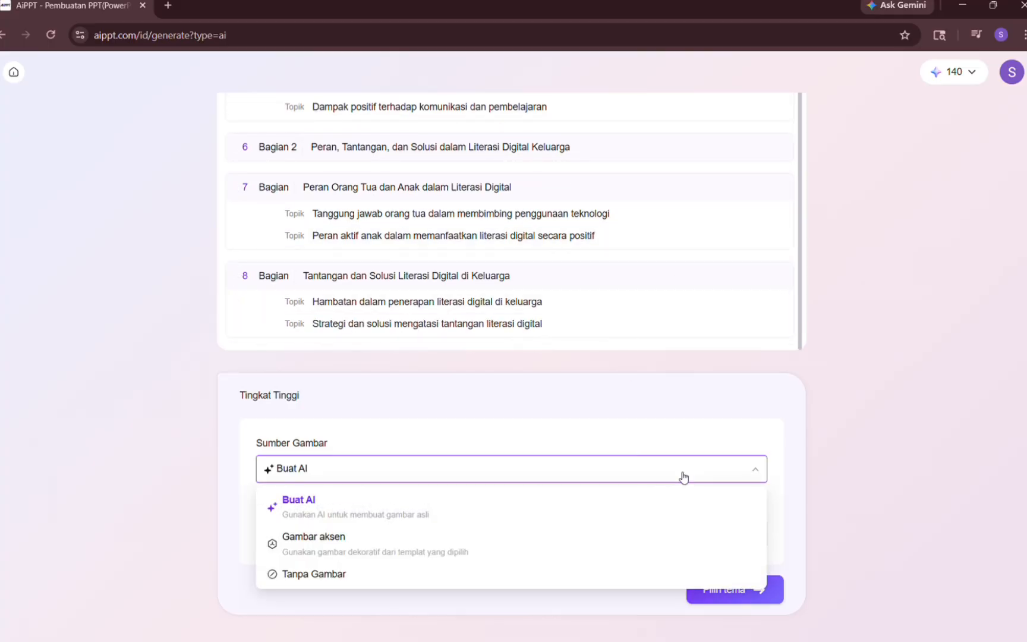
left_click(675, 509)
left_click(665, 537)
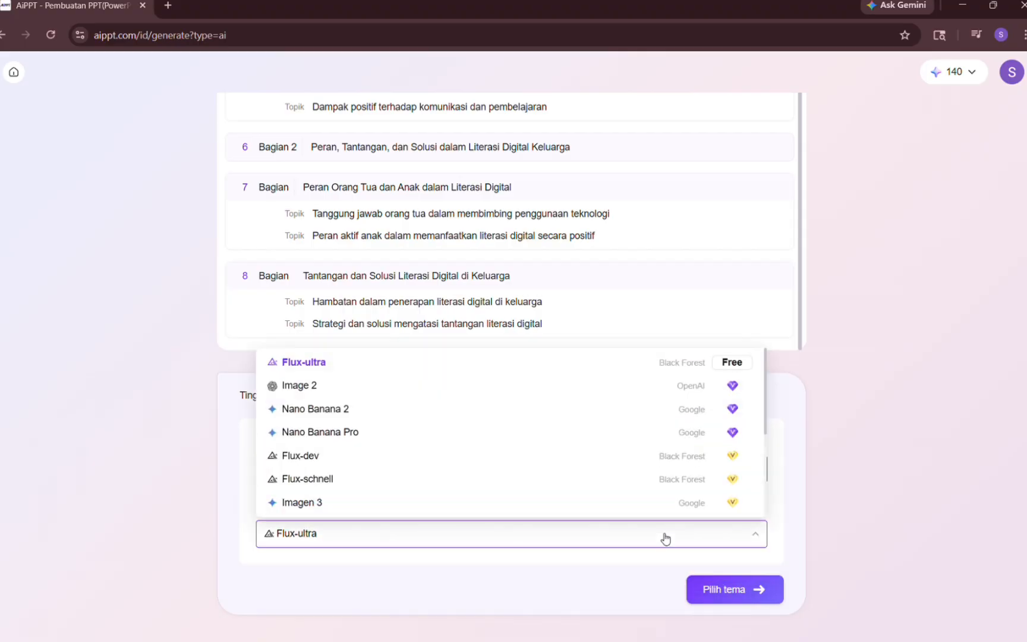
left_click(648, 366)
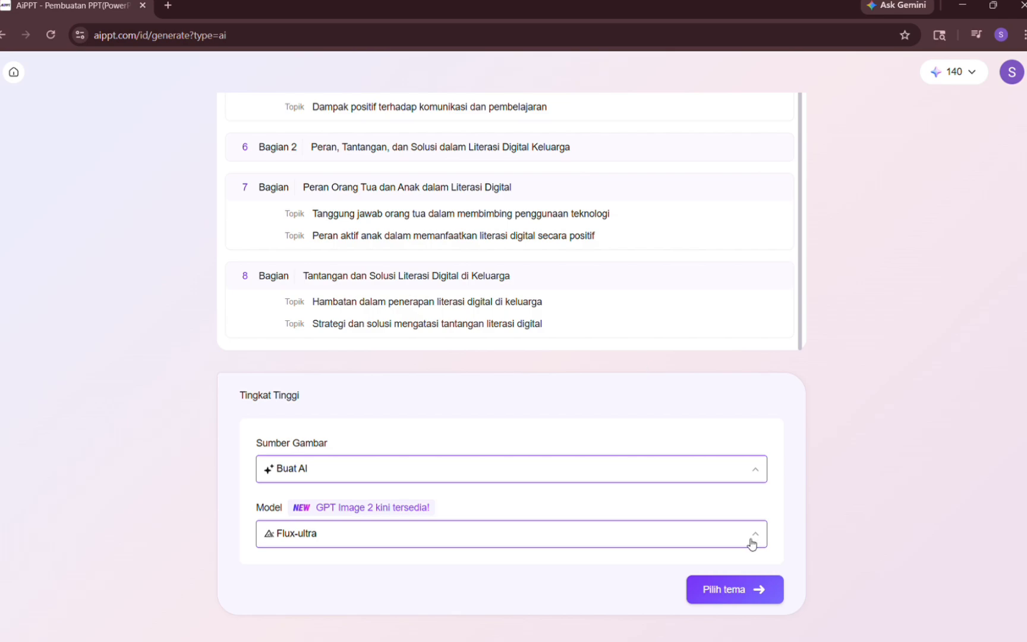
Choose the "Teachers' teaching courseware" theme and generate the presentation with it.
left_click(732, 593)
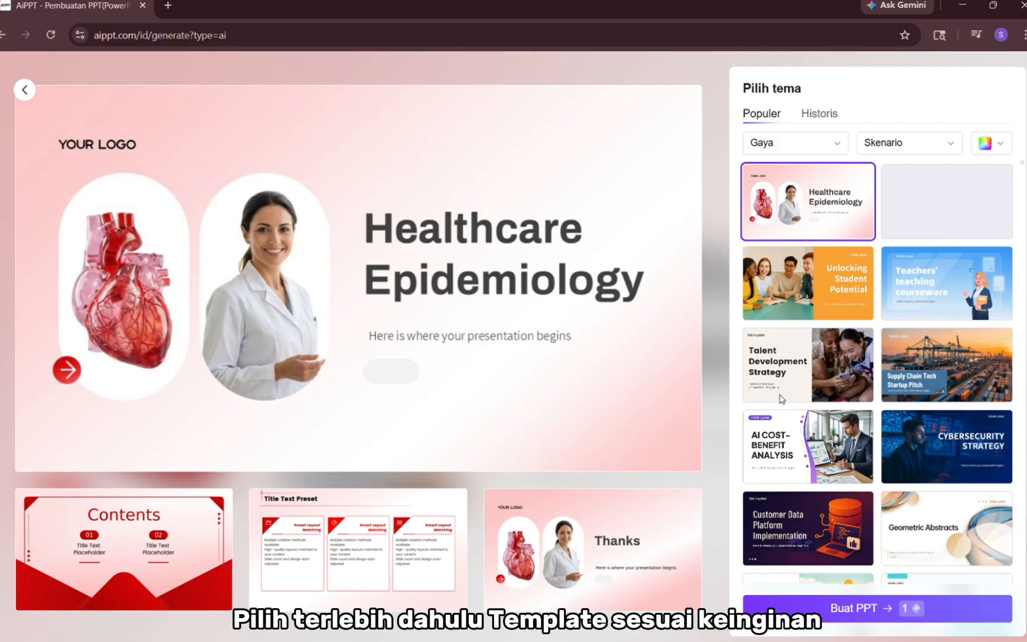
left_click(934, 272)
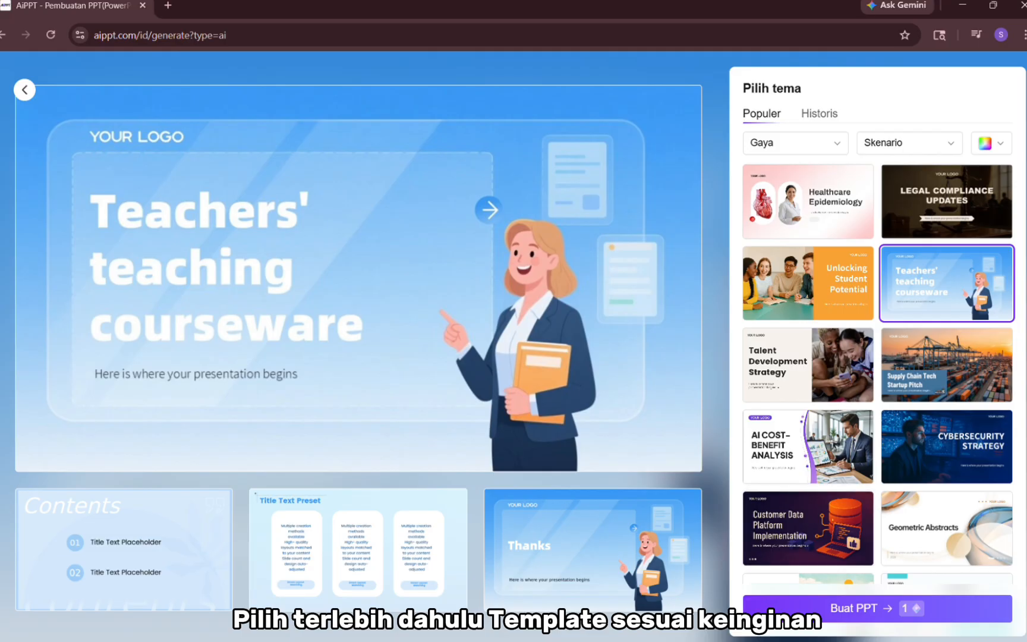
left_click(775, 616)
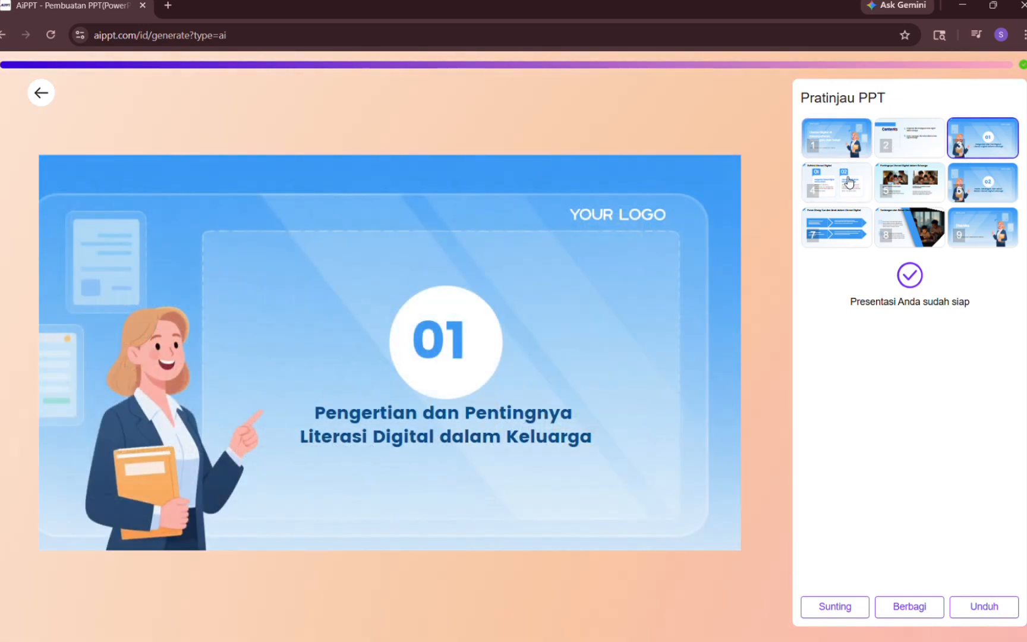
Preview slides 4 to 8 of the generated presentation.
left_click(846, 182)
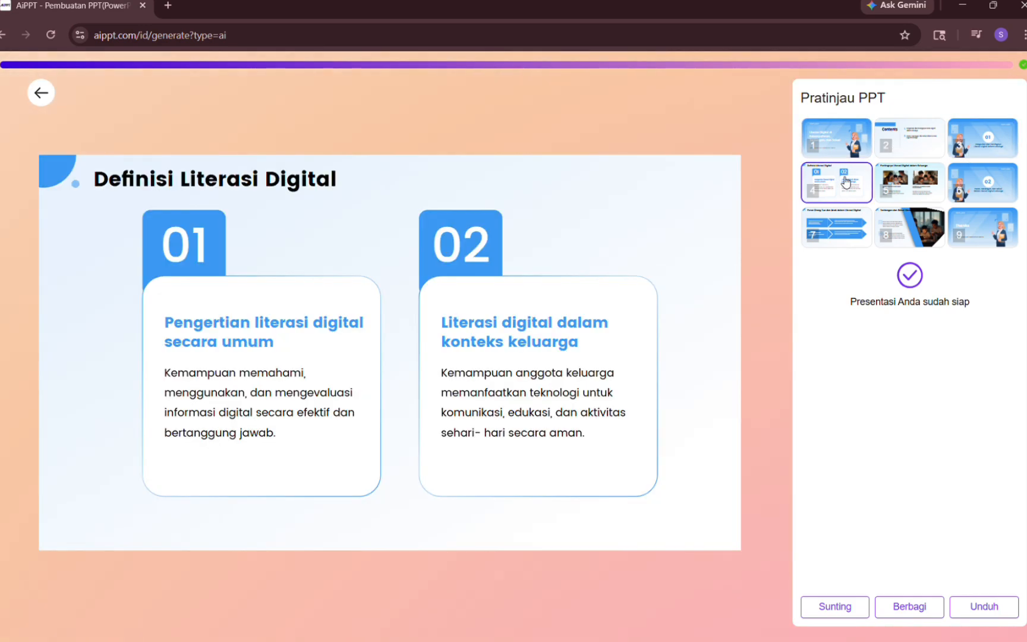
left_click(917, 186)
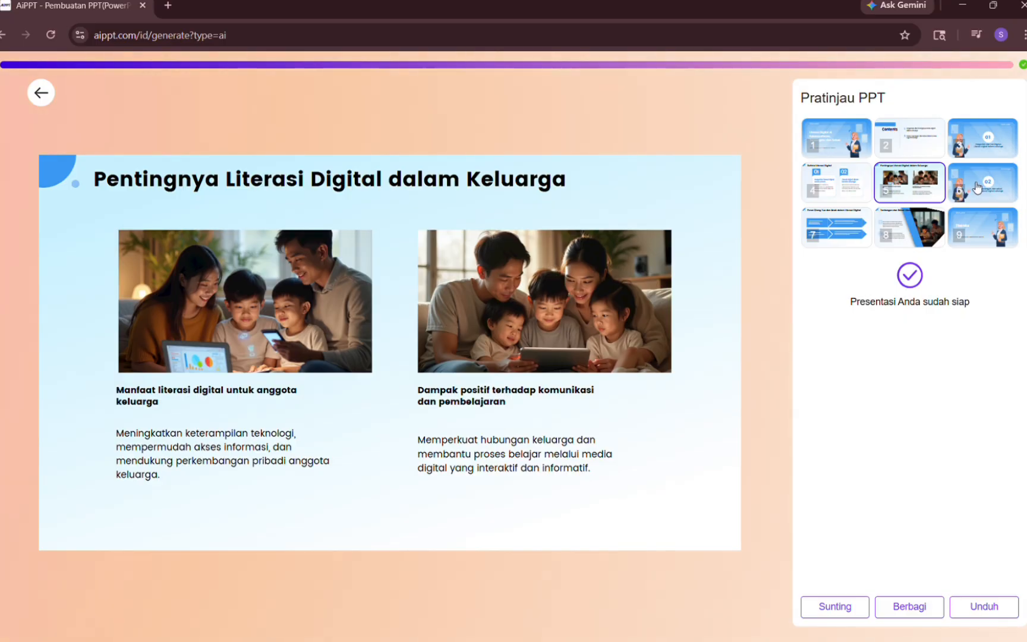
left_click(976, 188)
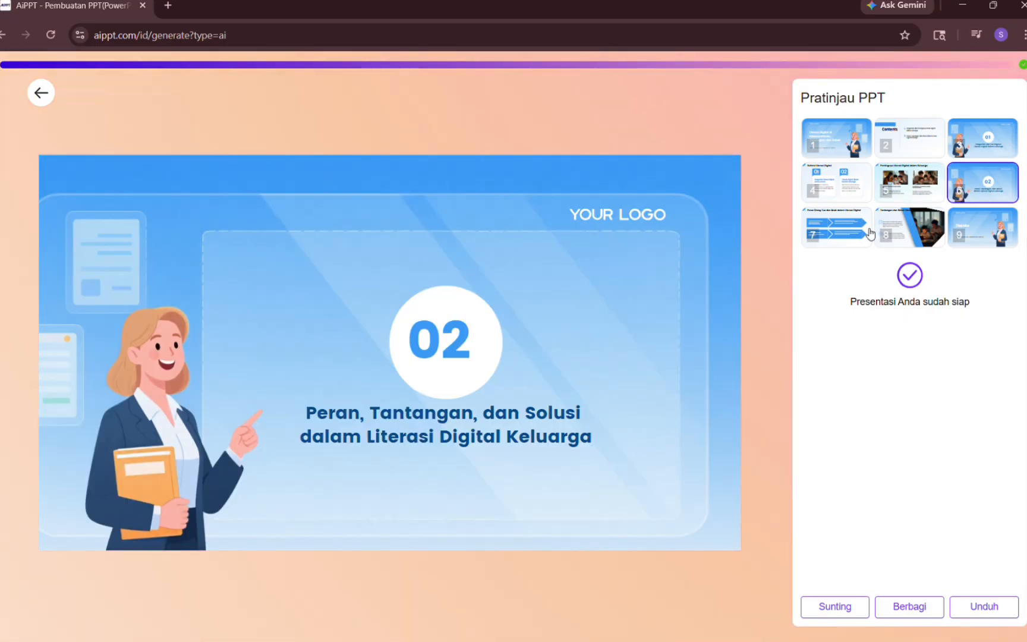
left_click(858, 236)
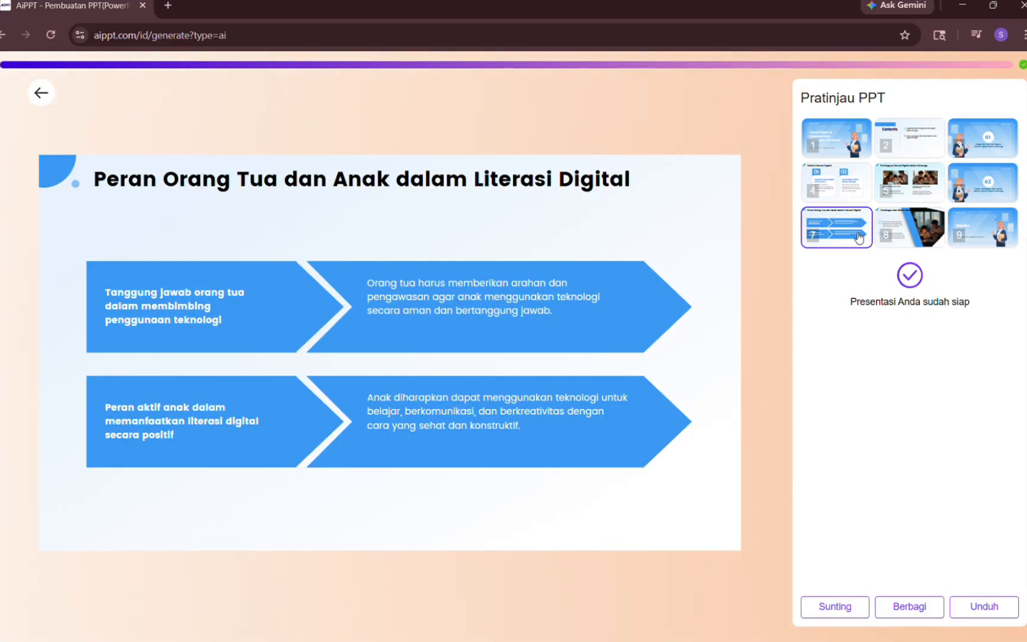
left_click(909, 242)
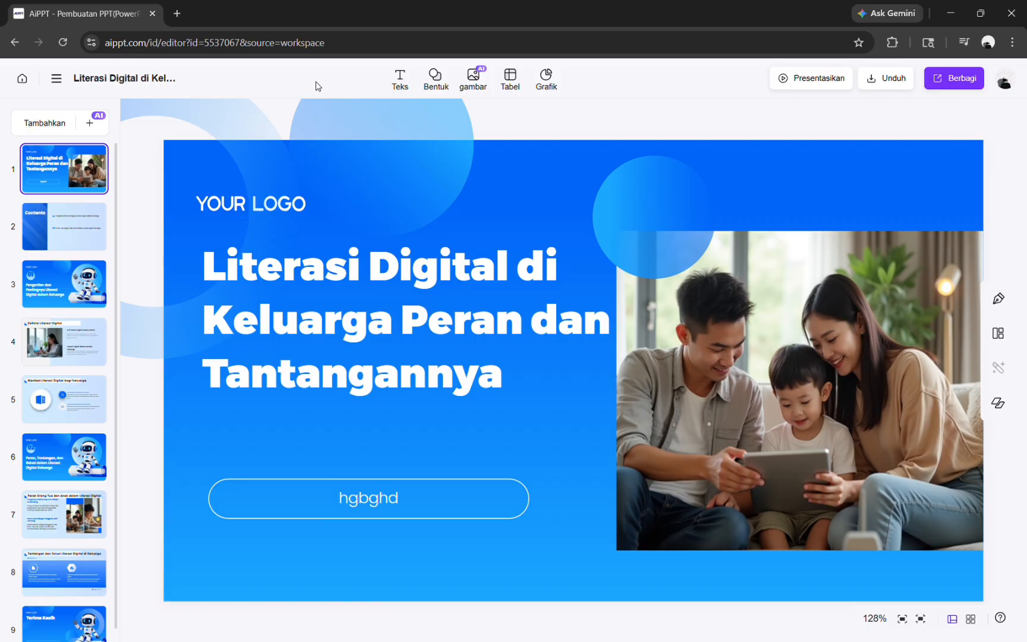
Replace the placeholder text in the rounded box on the title slide with "kelompok 3".
left_click(417, 511)
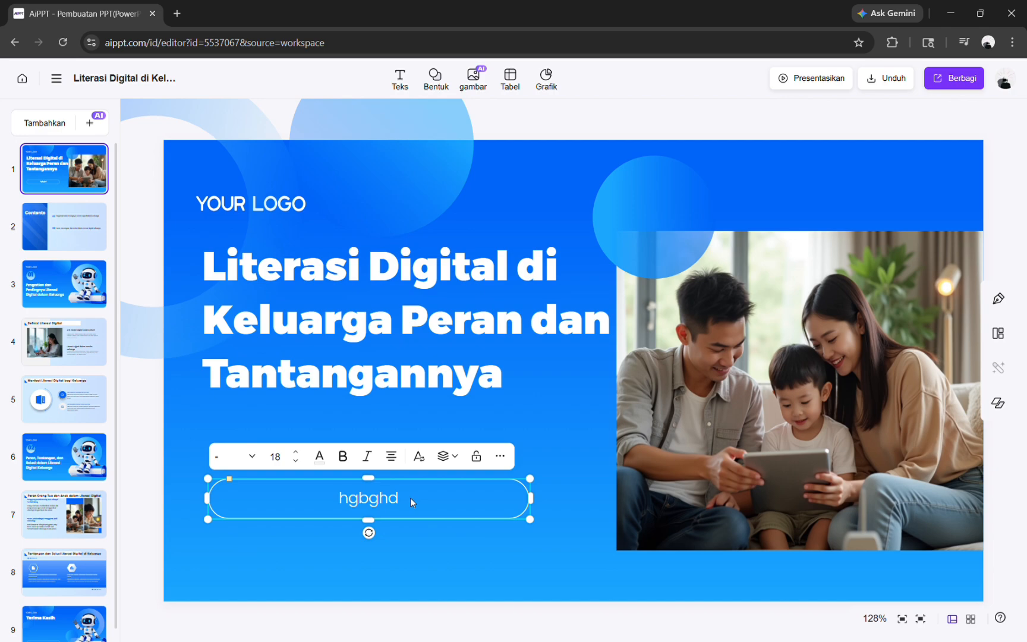
double_click(410, 501)
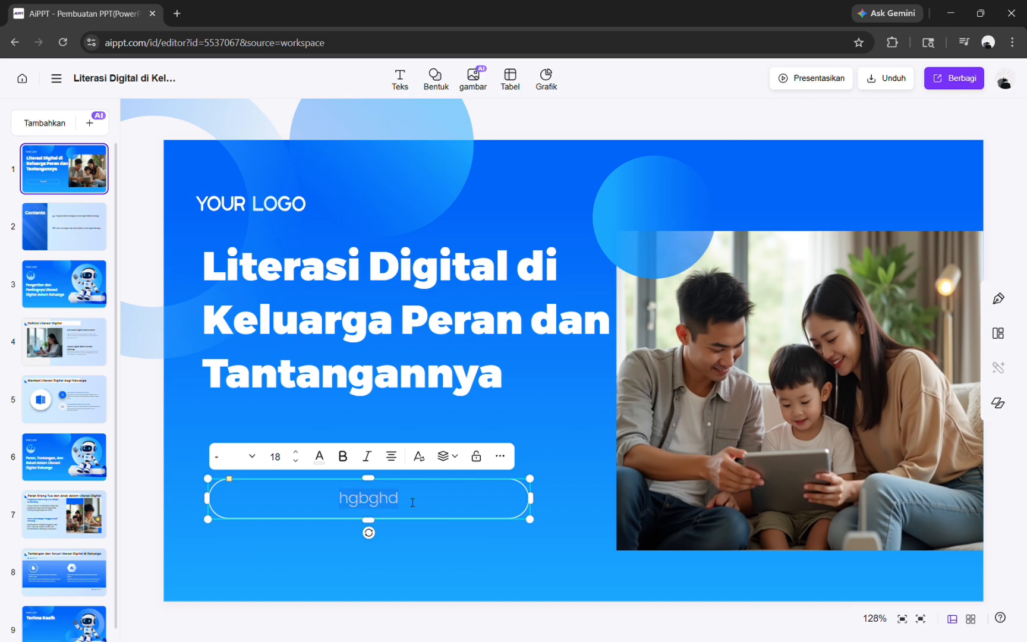
key("BackSpace")
type("k")
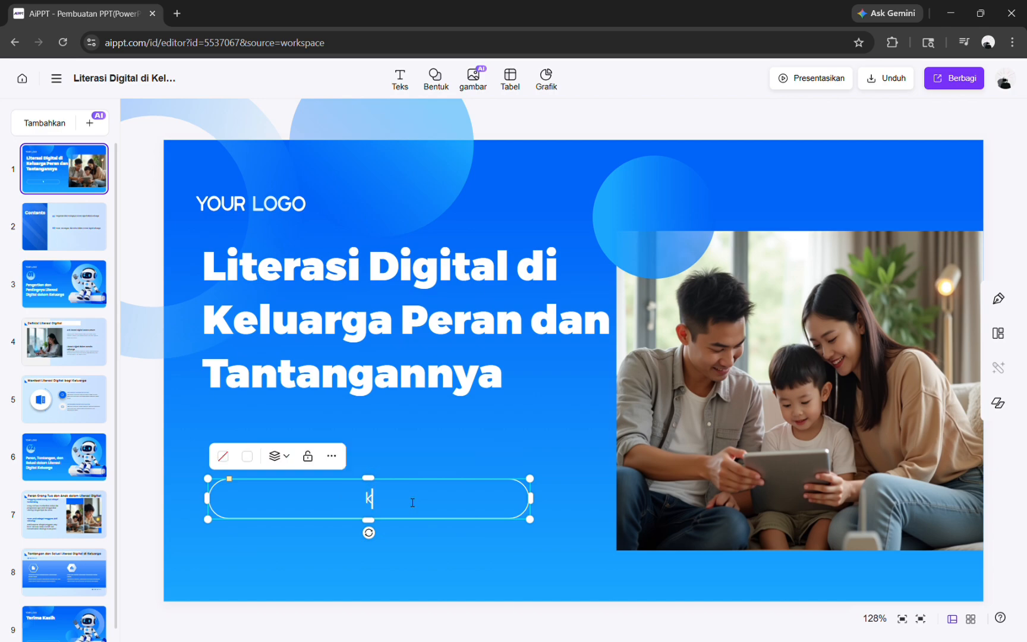
type("elomopk")
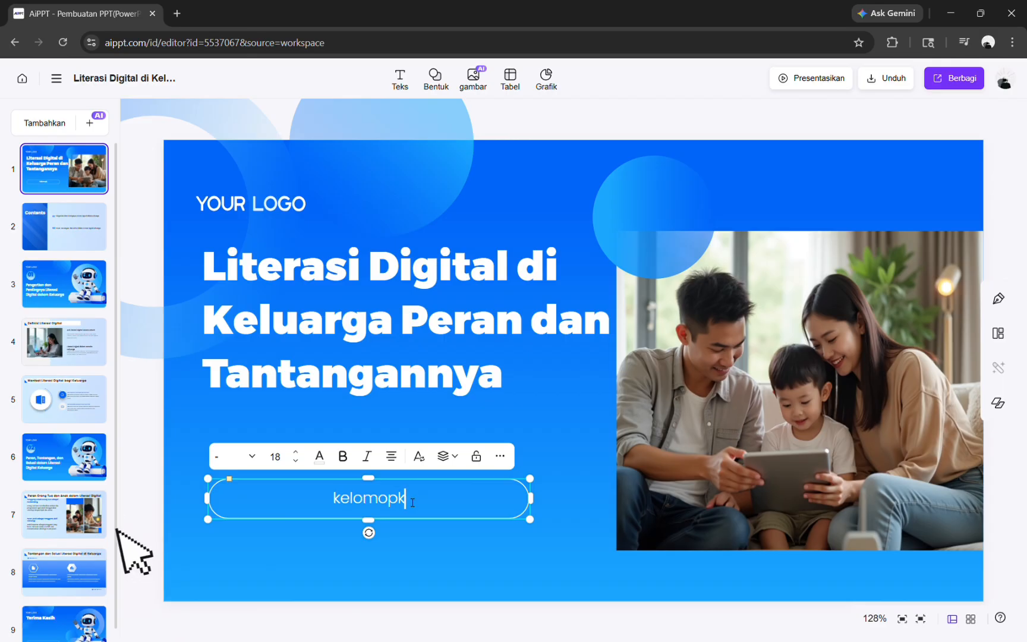
key("BackSpace")
key("BackSpace")
key("BackSpace")
type("p")
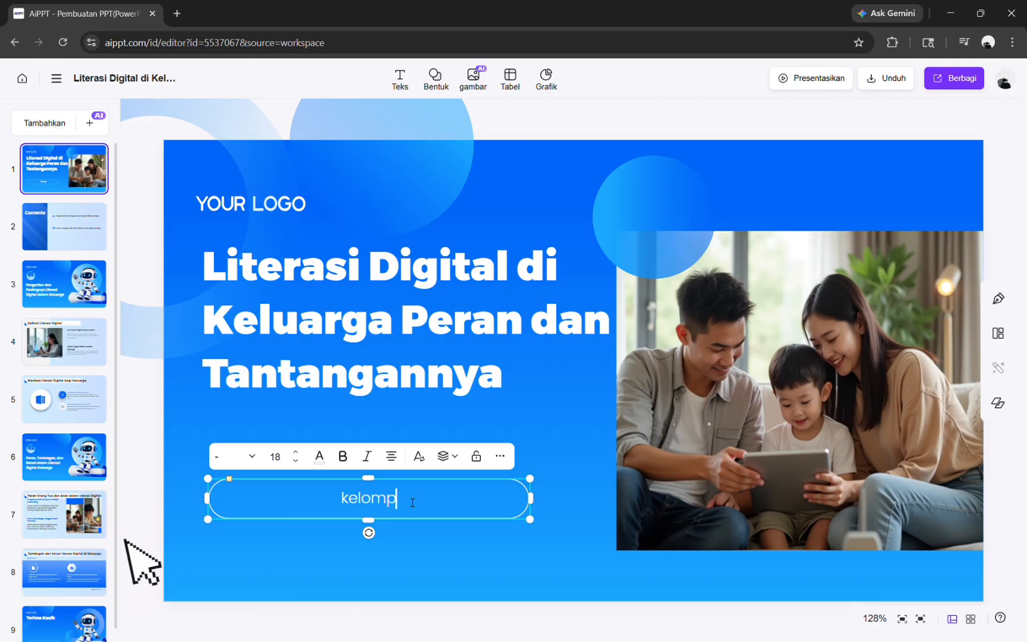
type("ok 3")
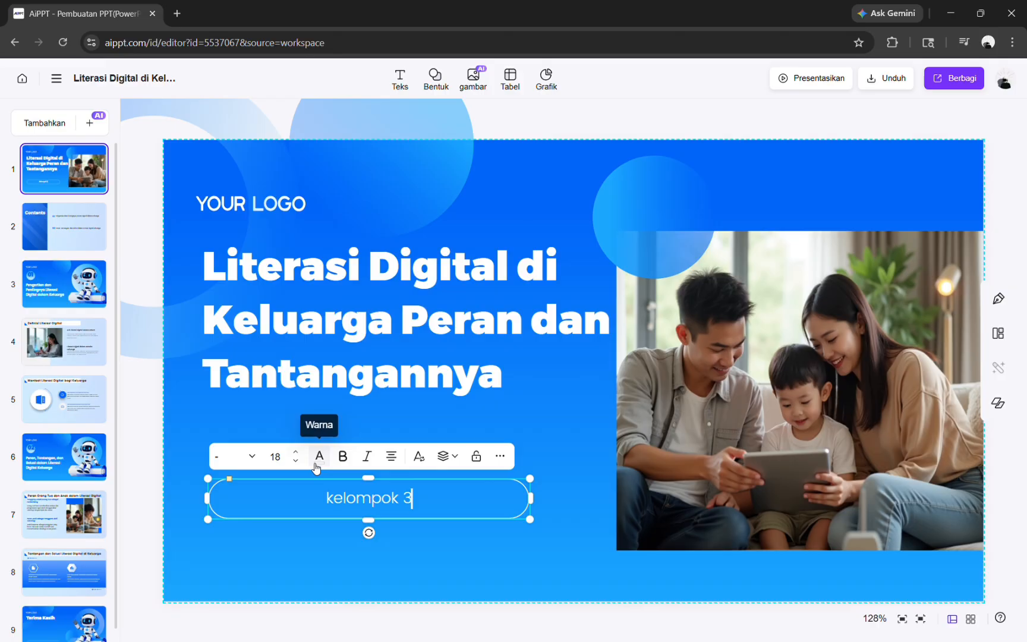
Change the font of the "kelompok 3" text on the title slide to Montserrat-Black.
left_click(252, 458)
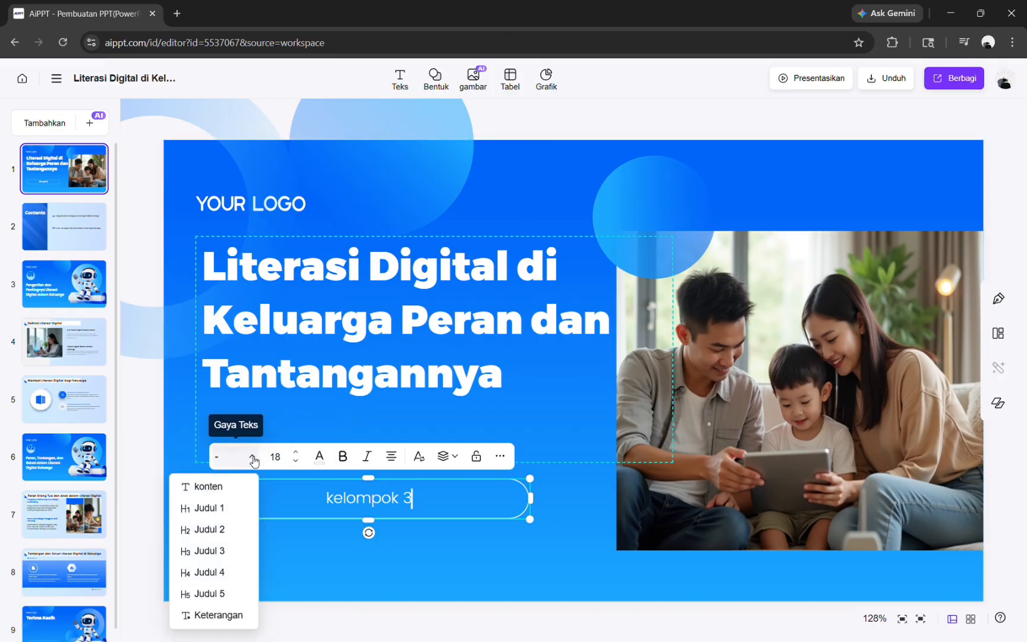
left_click(411, 519)
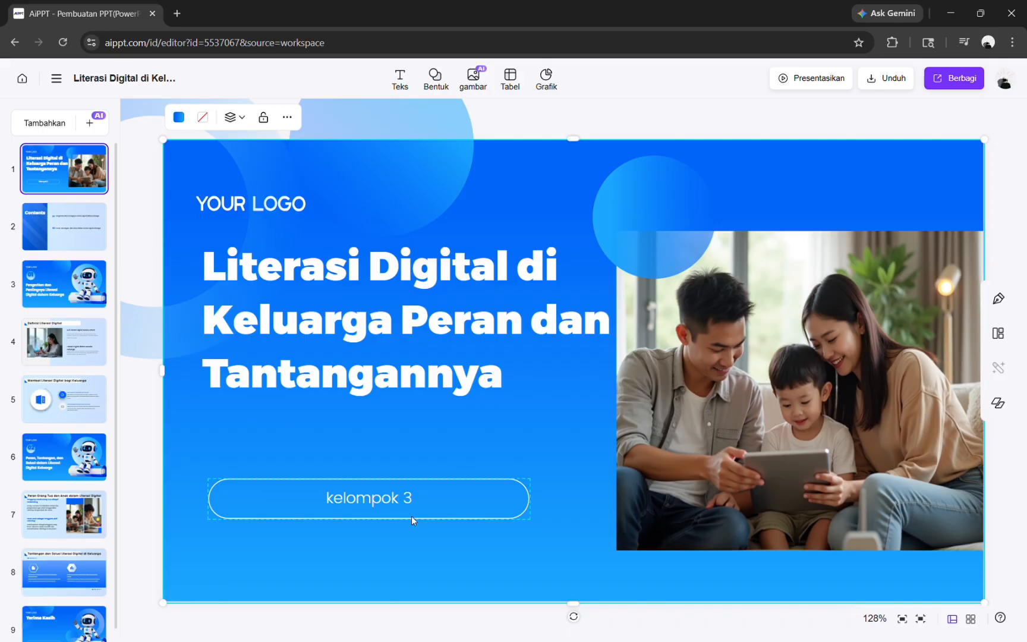
left_click(412, 516)
left_click(495, 455)
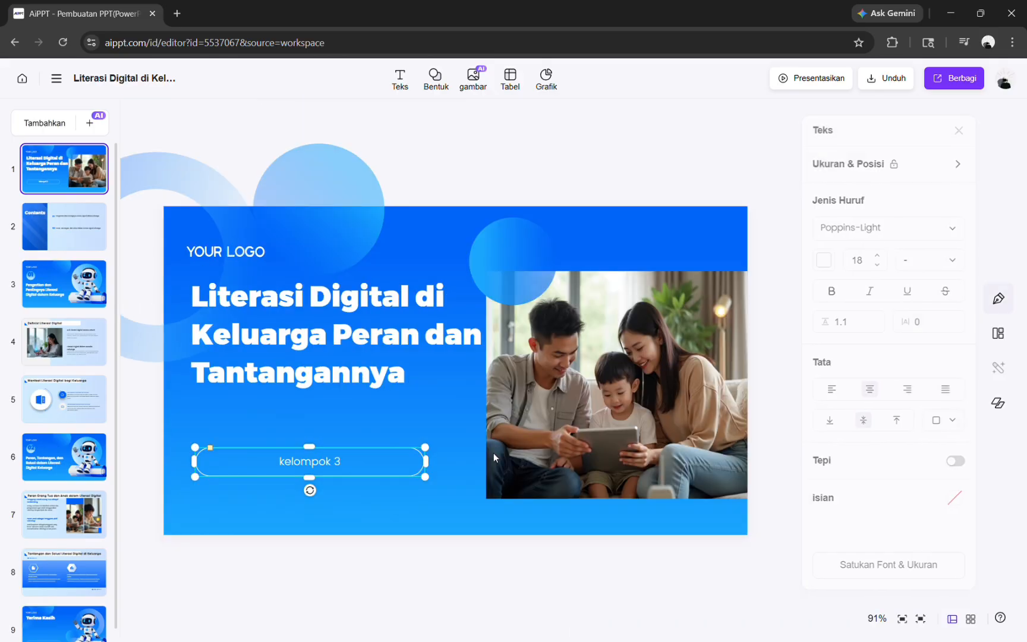
left_click(882, 225)
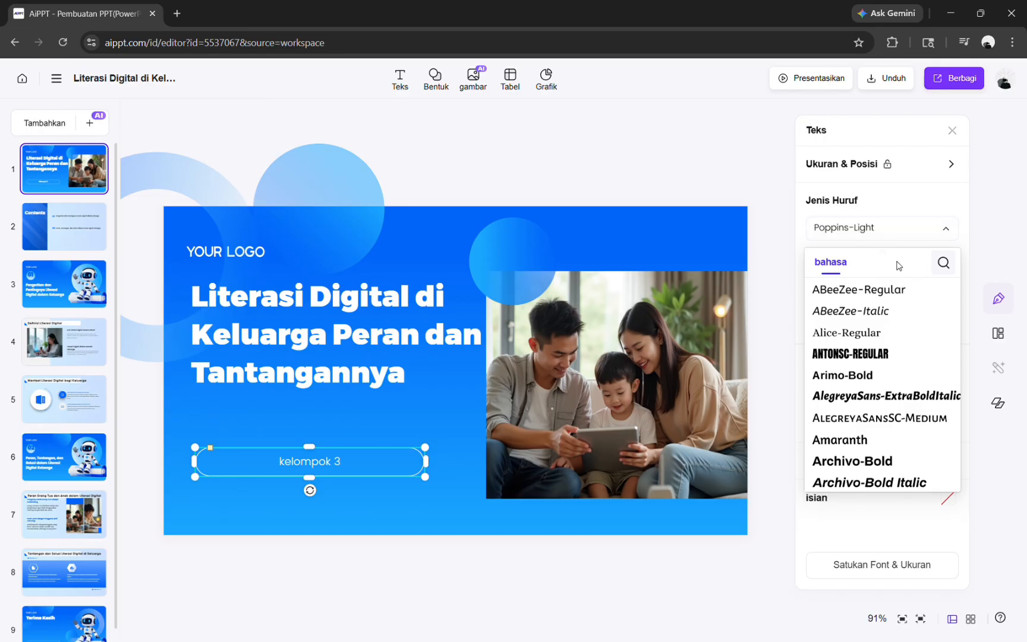
left_click(944, 263)
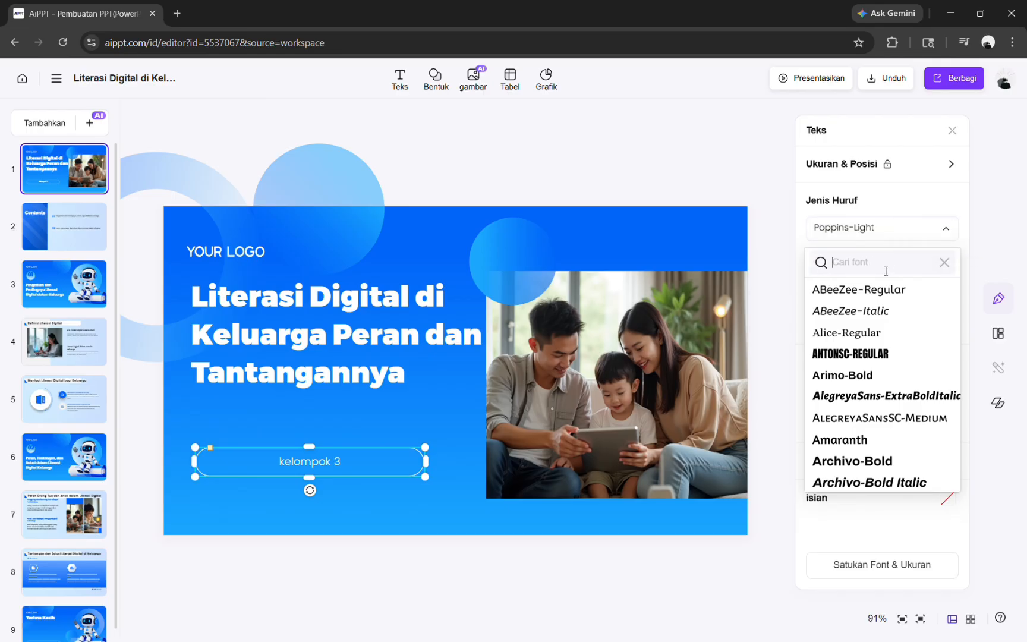
type("mo")
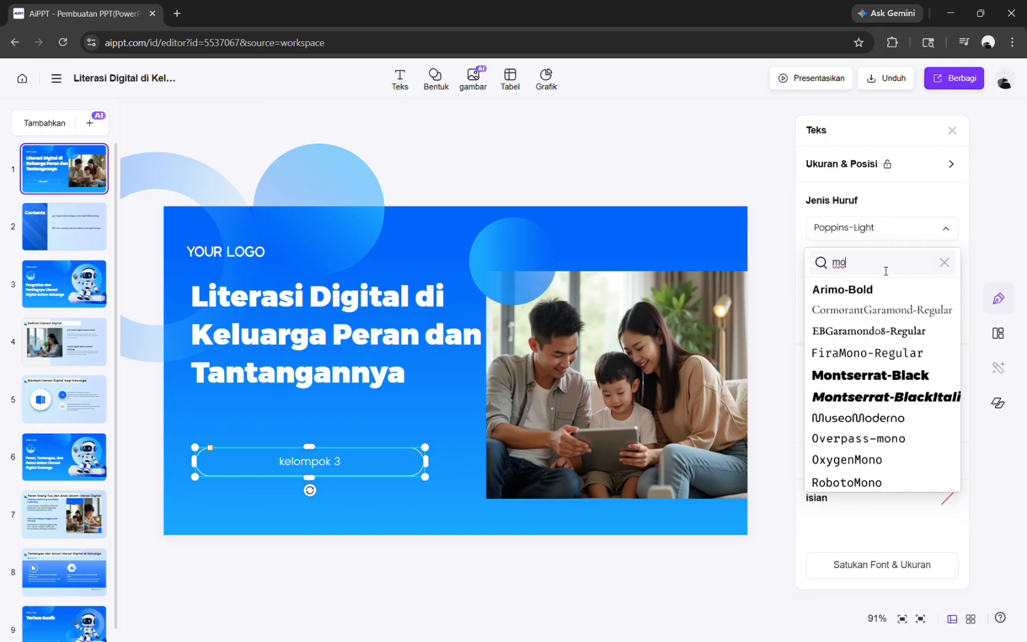
left_click(870, 375)
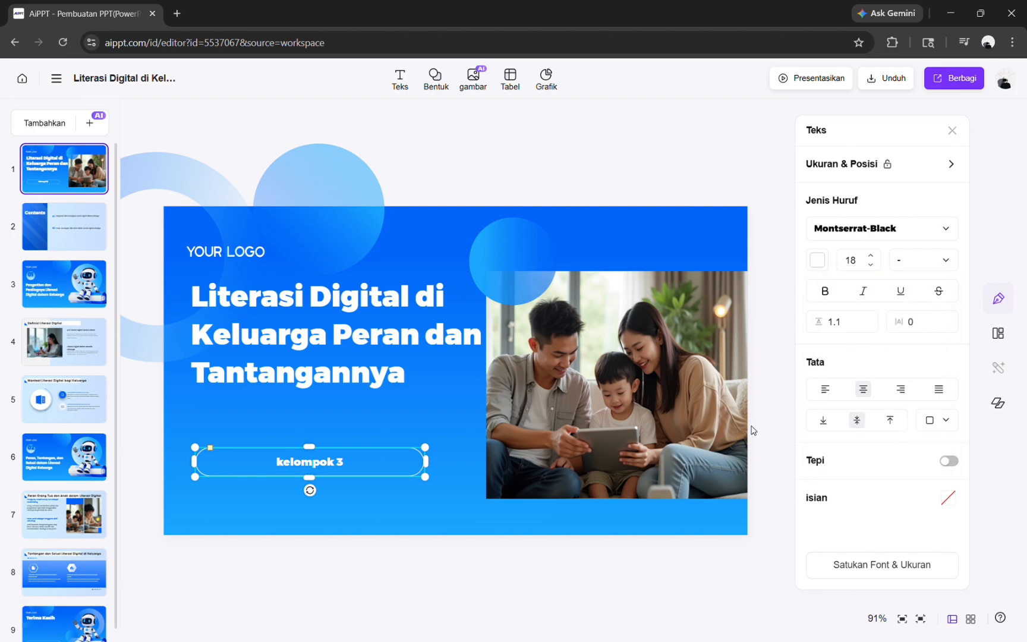
left_click(519, 566)
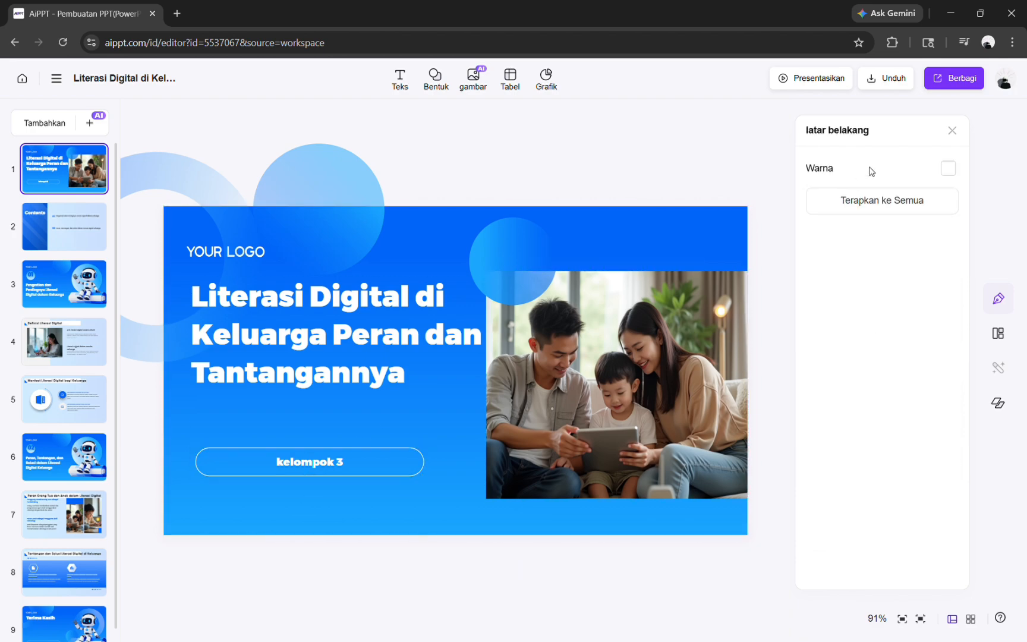
Enlarge the robot image slightly within its crop frame on slide 3, and shift the image slightly left and up.
left_click(951, 130)
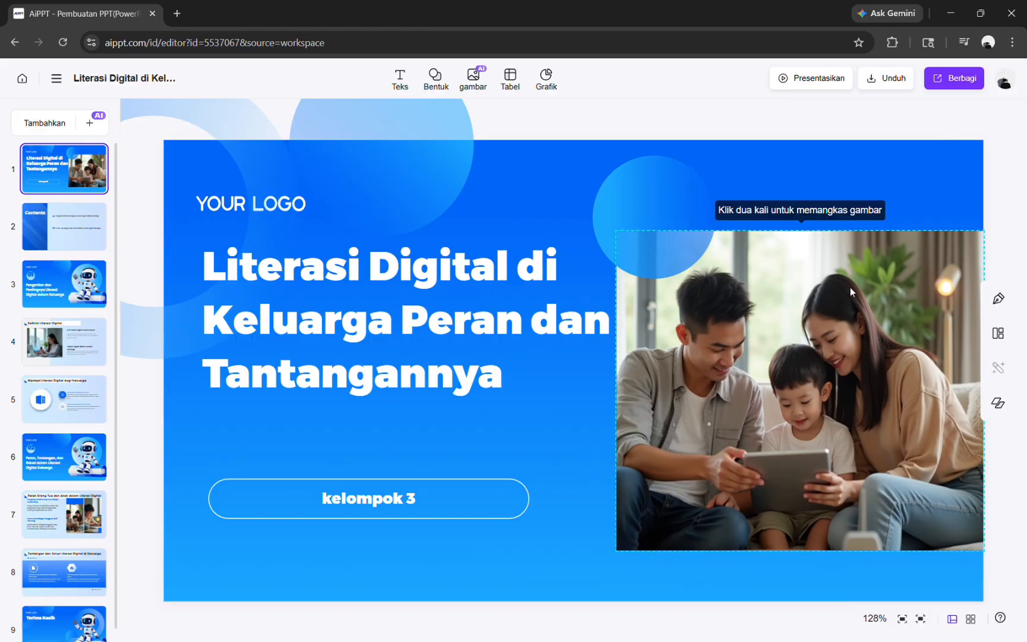
left_click(822, 344)
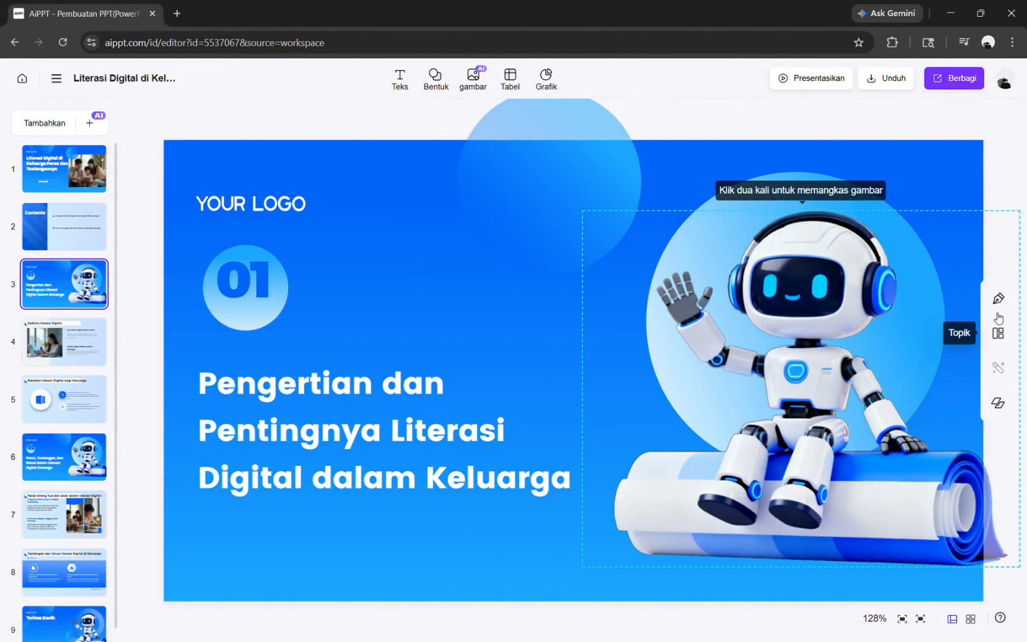
left_click(998, 306)
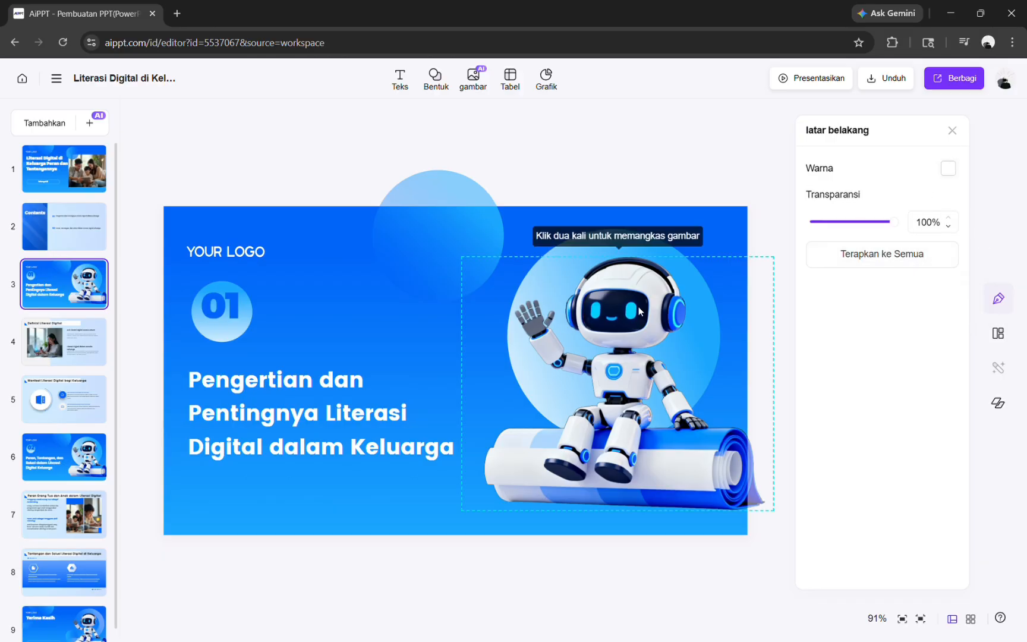
double_click(597, 360)
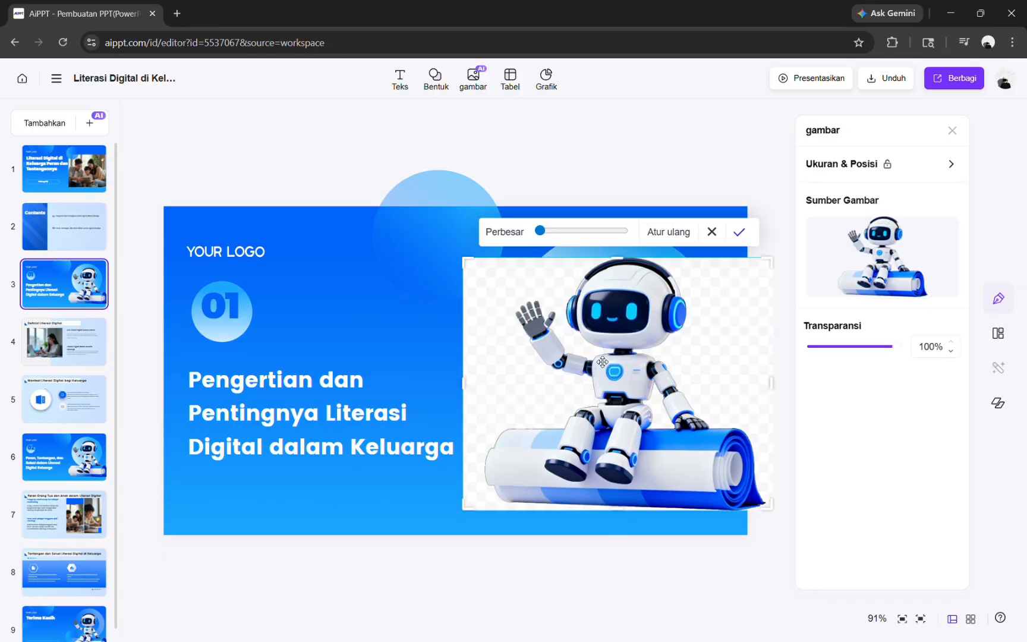
mouse_move(540, 230)
left_mouse_down()
mouse_move(568, 236)
mouse_move(545, 237)
left_mouse_up()
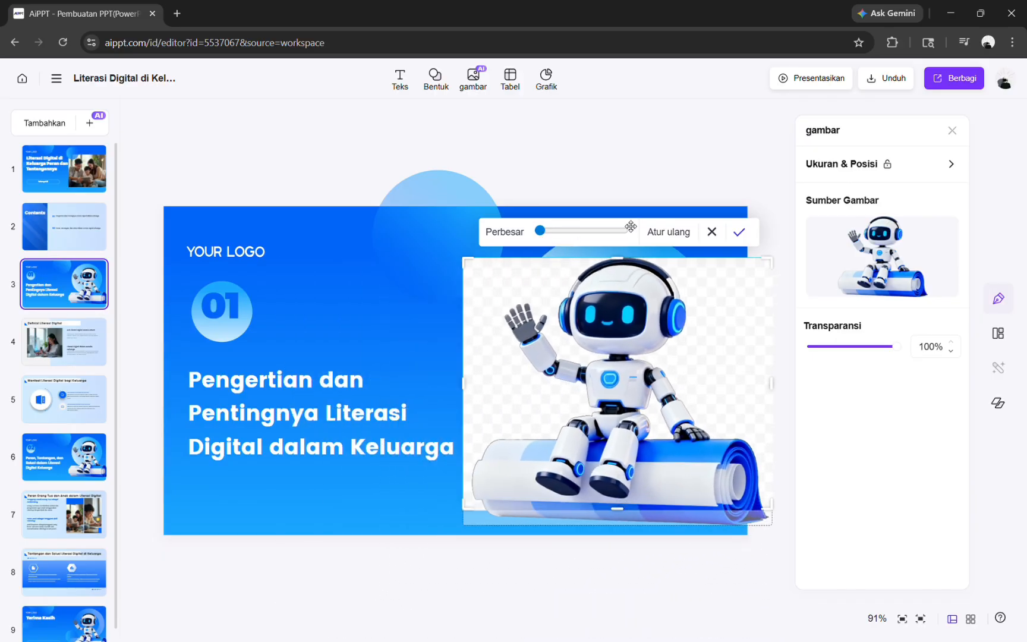
left_click(739, 234)
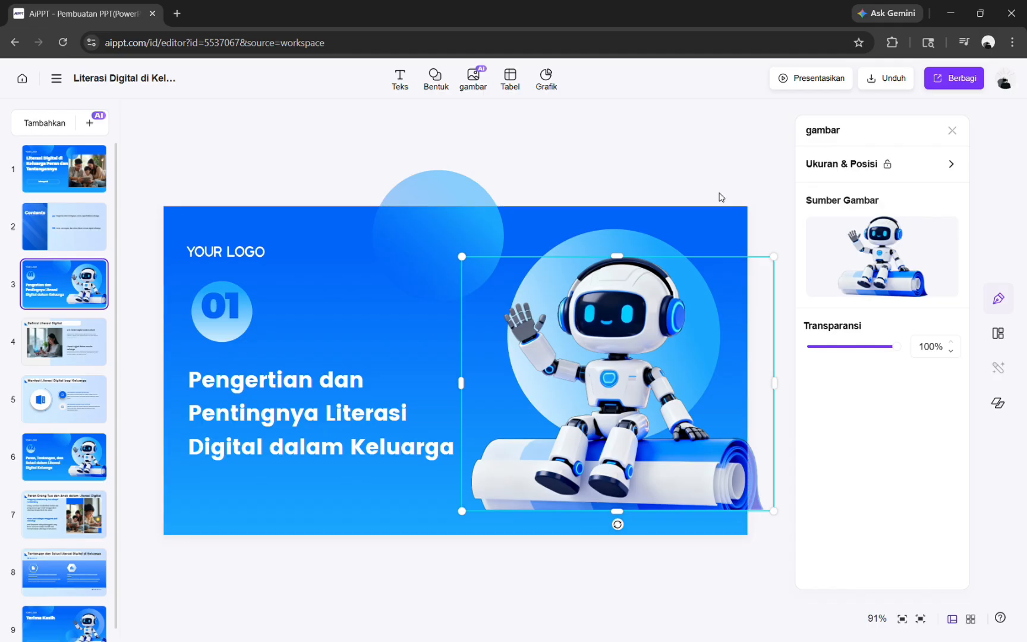
left_click(697, 170)
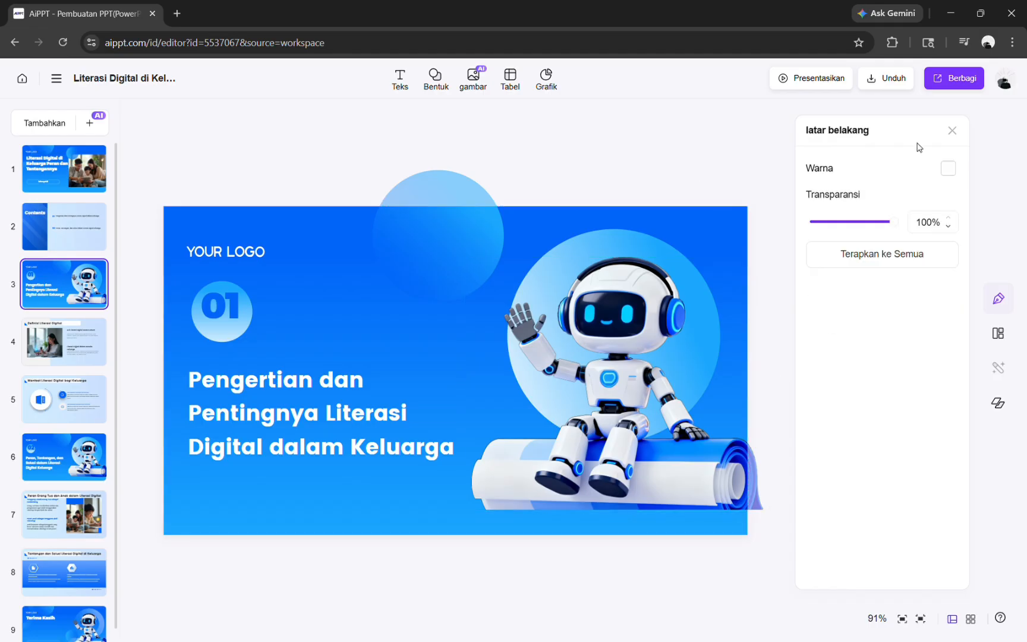
left_click(953, 132)
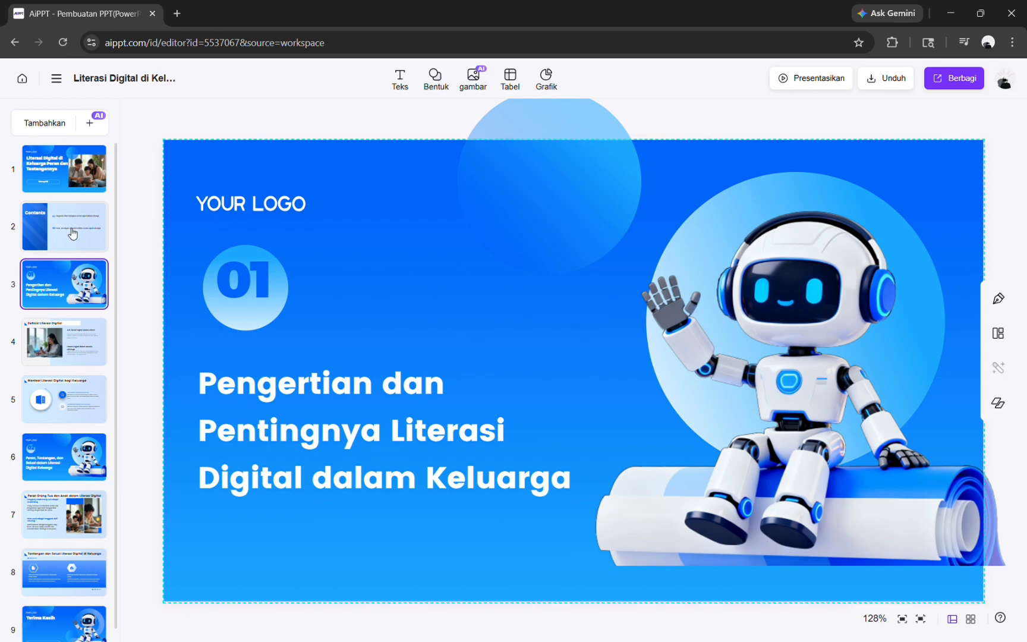
left_click_drag(695, 461, 671, 452)
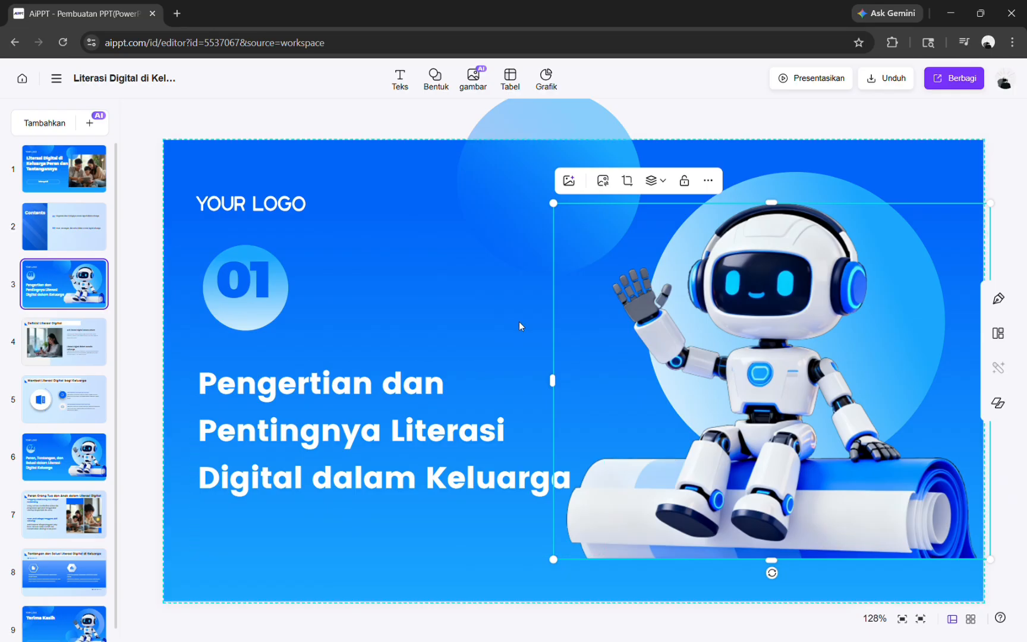
Try to generate an AI image for the robot on slide 3 with the description "buat gambar yang lebih sesuai dengan topik presentasi".
left_click(569, 182)
left_click(823, 191)
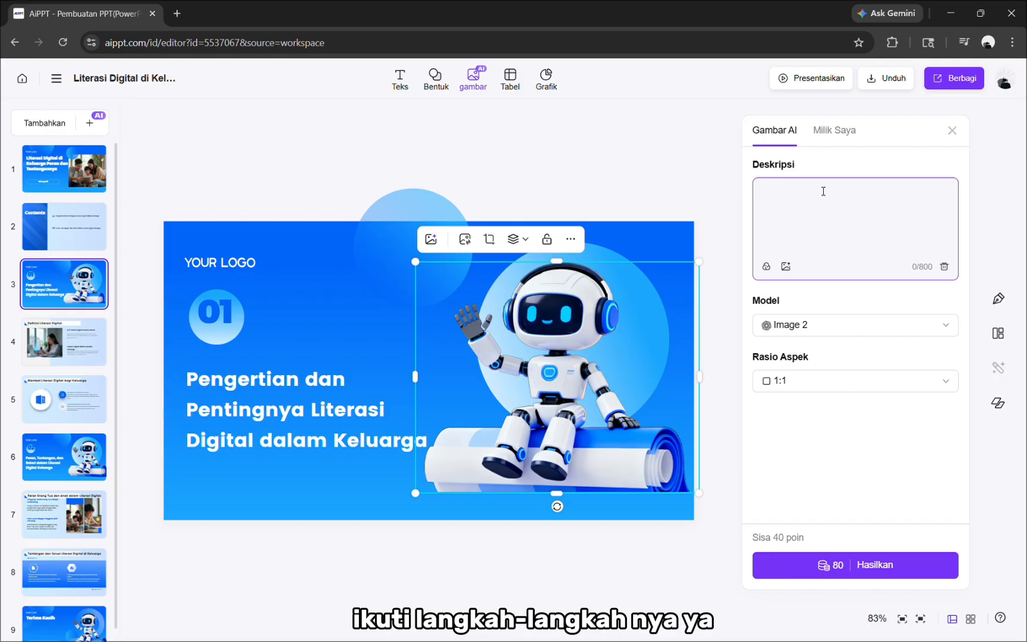
type("bu")
type("at gambar ")
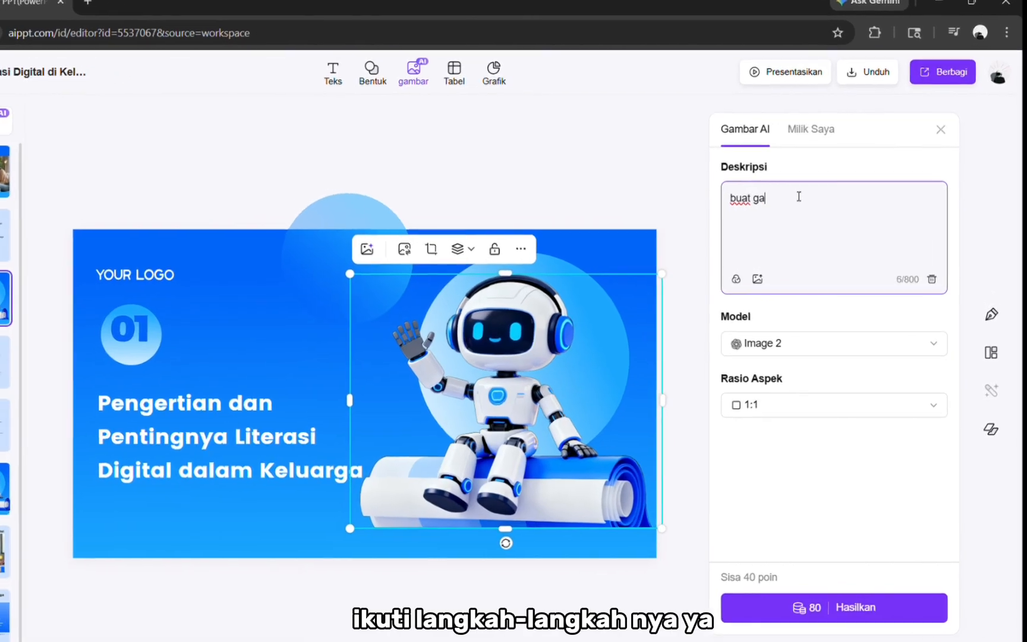
type("yang ses")
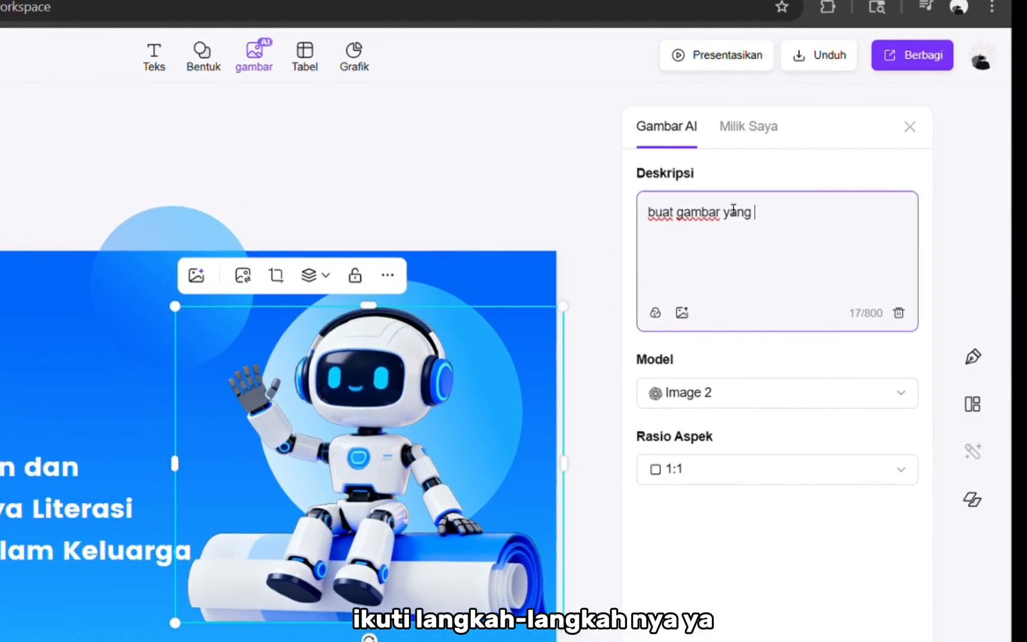
key("BackSpace")
key("BackSpace")
key("BackSpace")
key("BackSpace")
type("lebih")
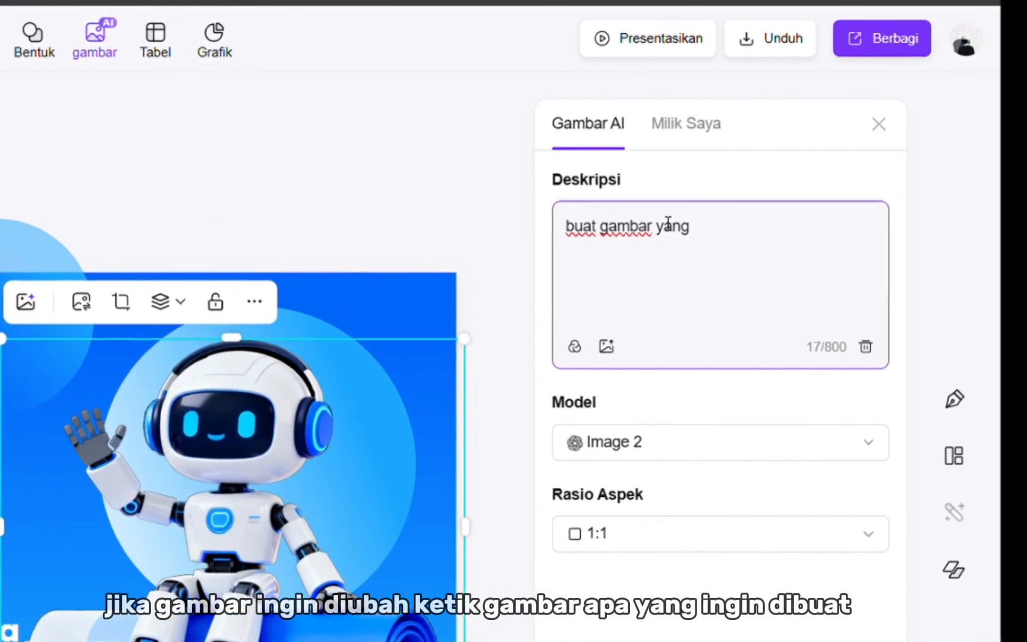
type(" sesuai deng")
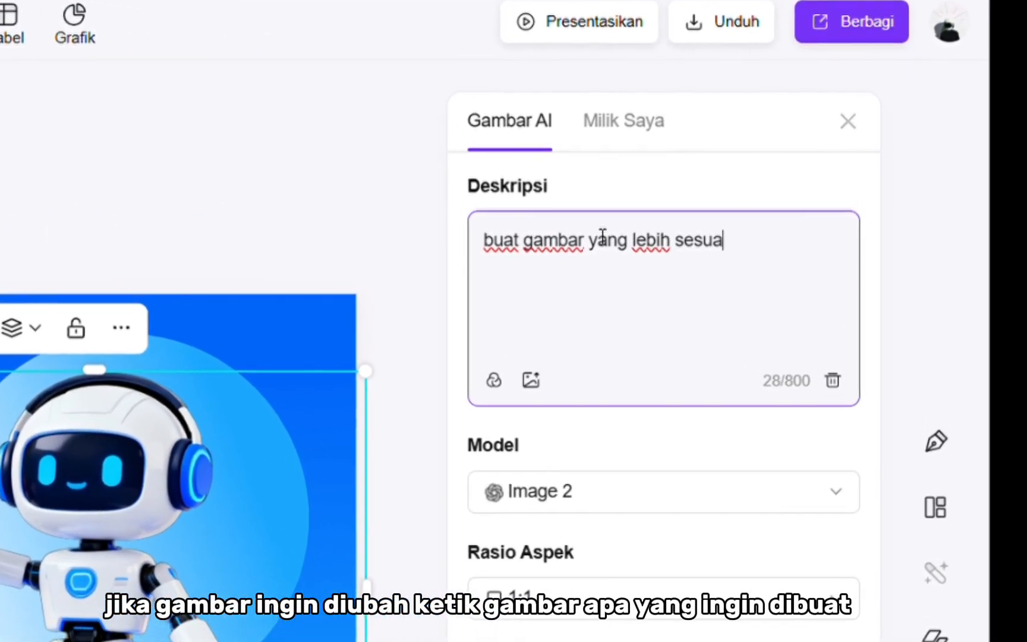
type("an t")
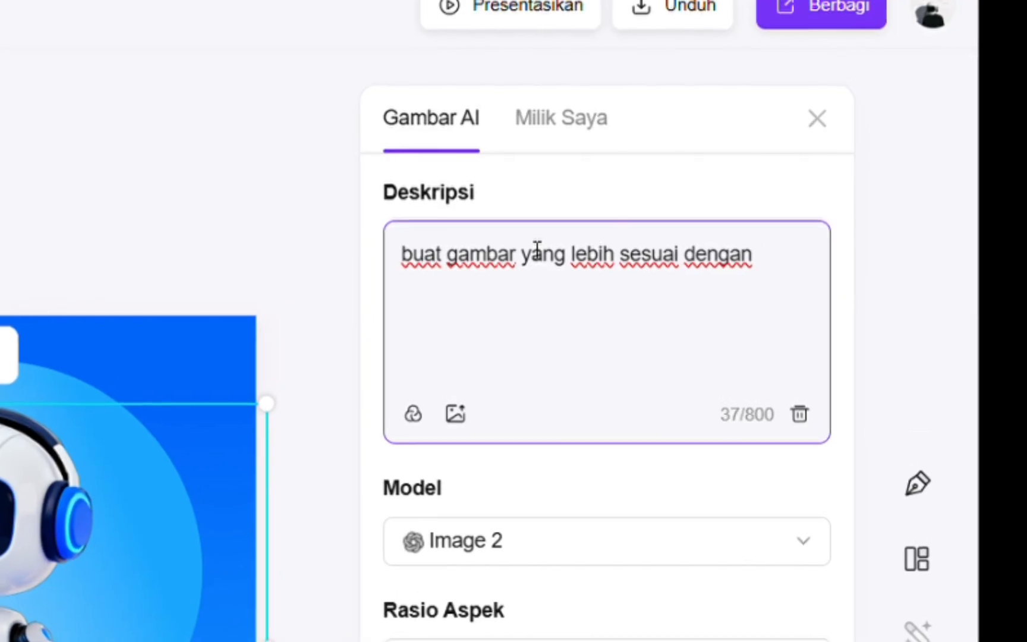
type("opik pre")
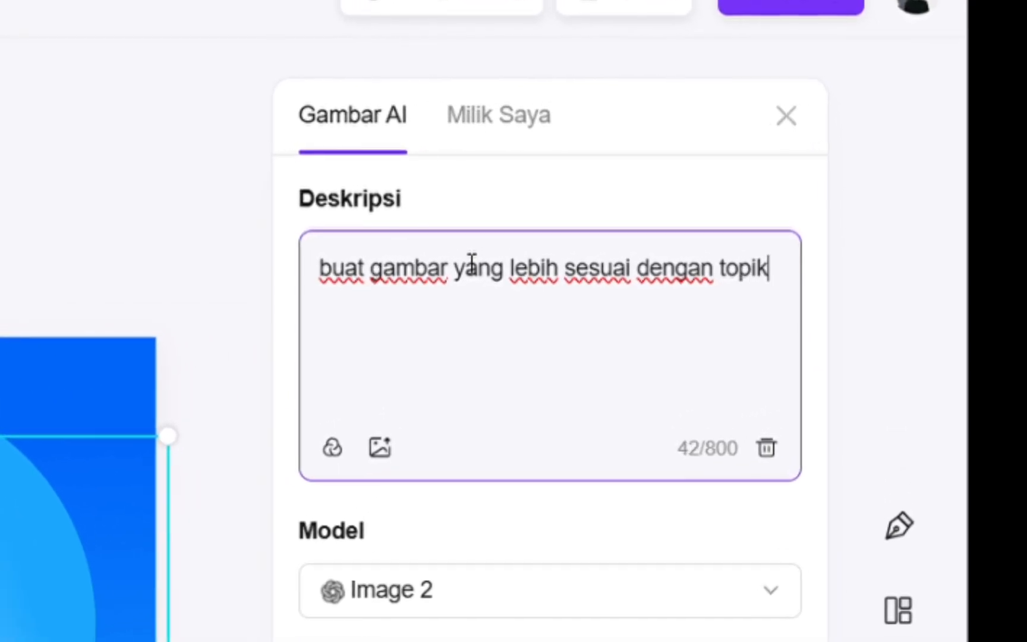
type("sentasi")
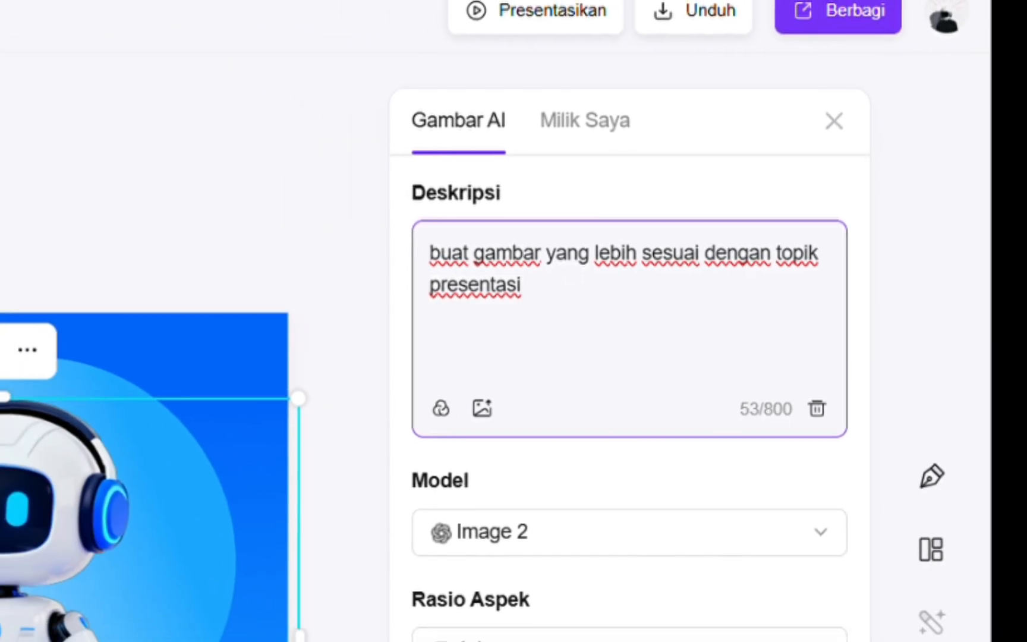
left_click(630, 641)
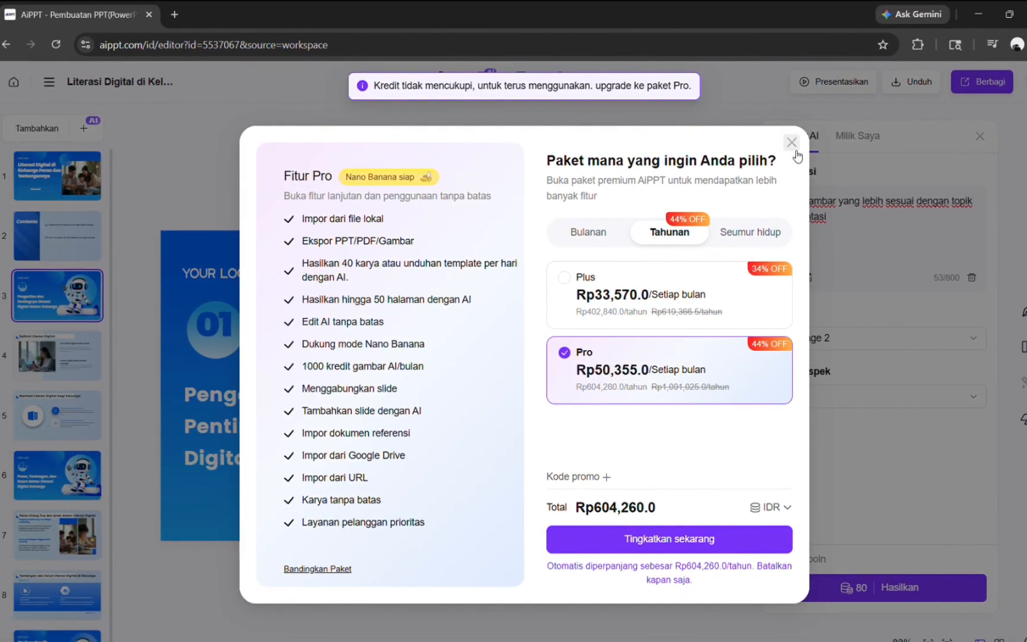
left_click(792, 143)
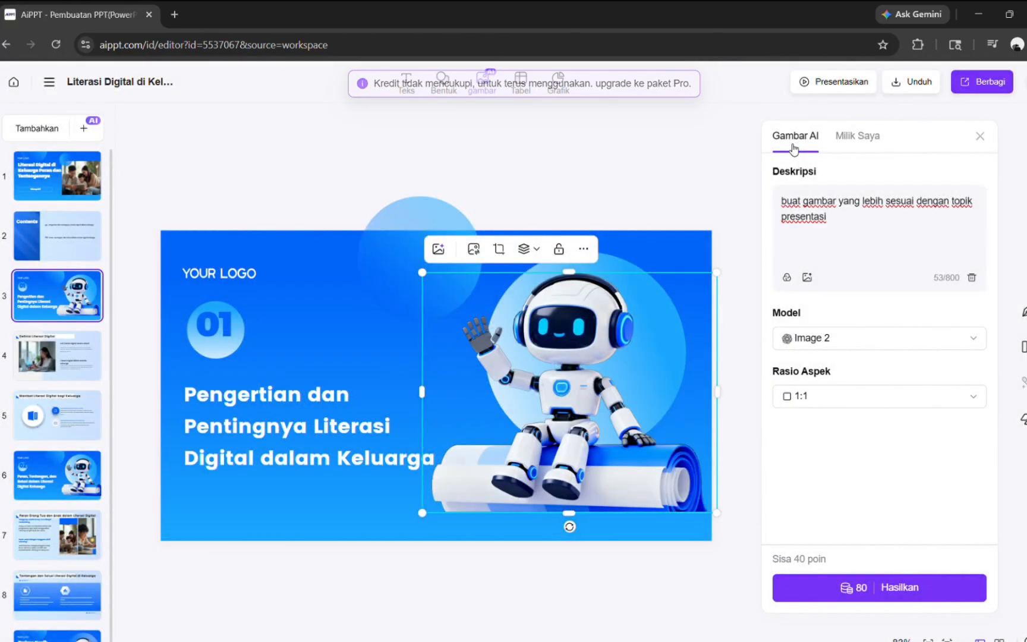
left_click(859, 137)
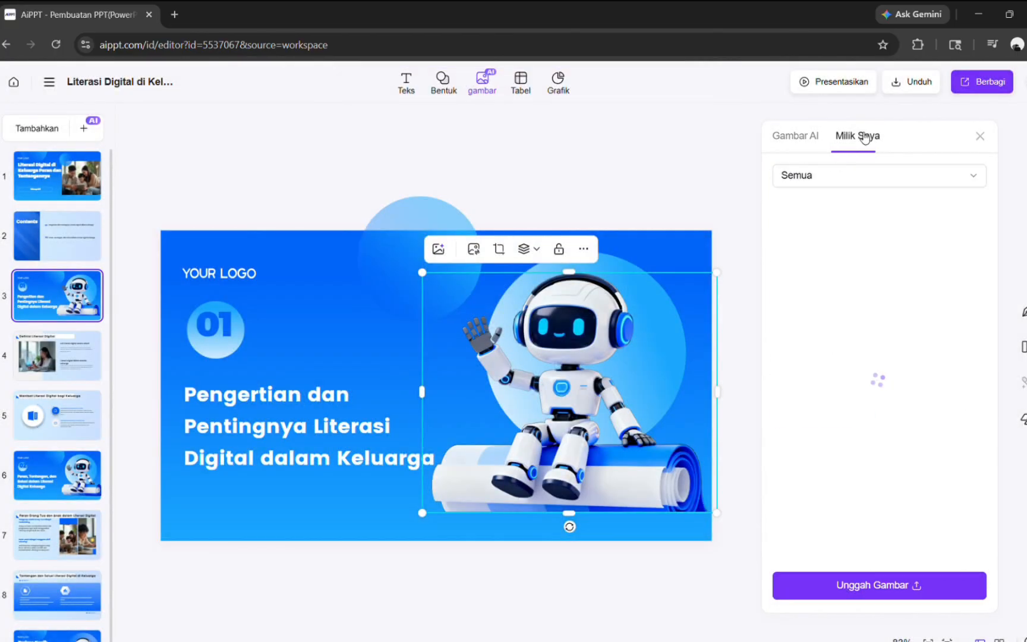
left_click(969, 176)
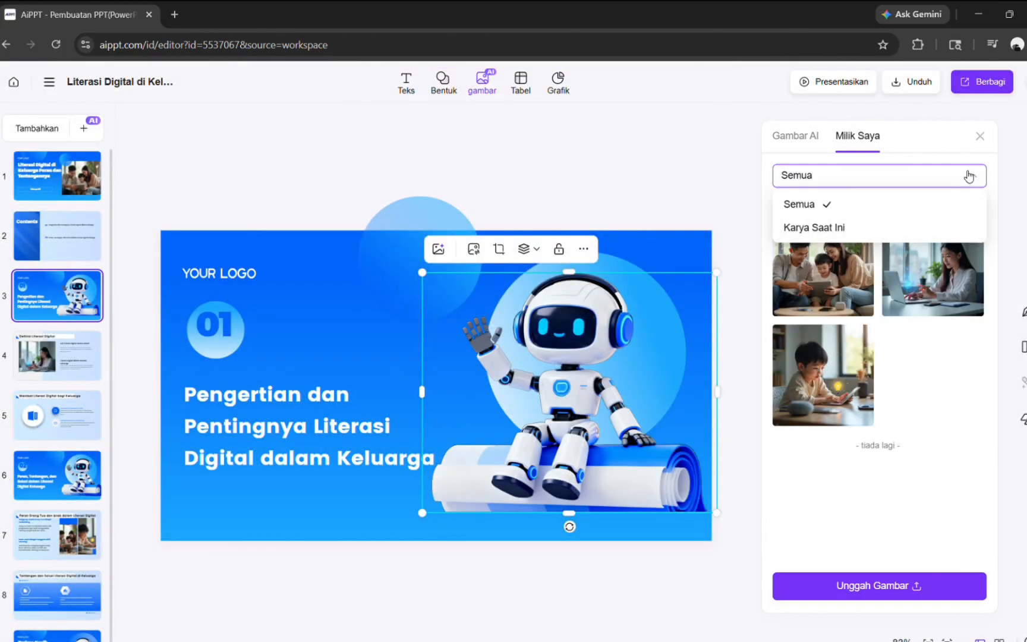
left_click(979, 137)
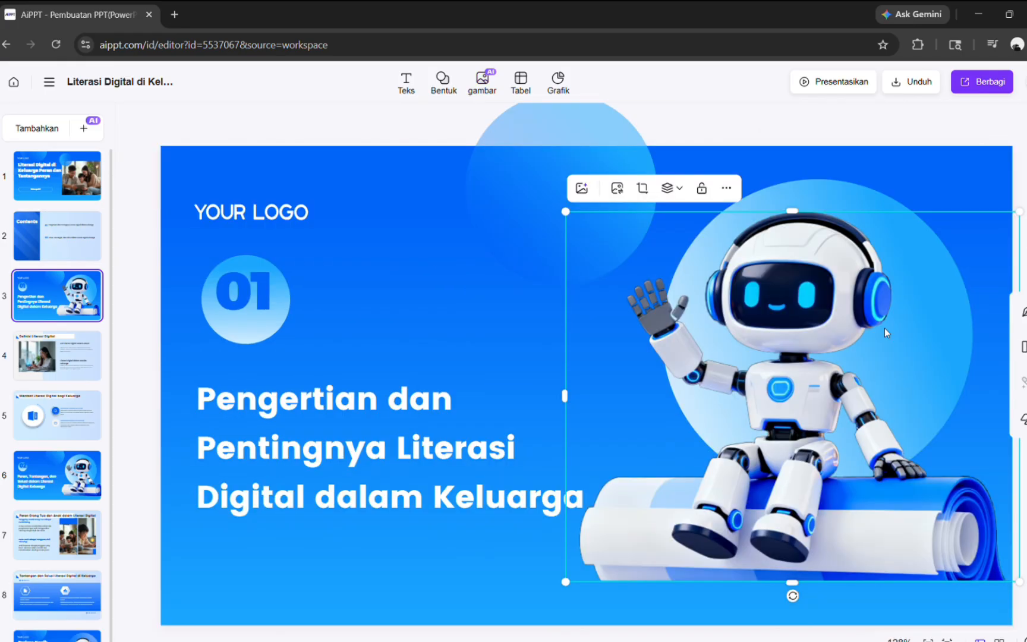
Replace the robot image on slide 3 with the saved picture of the boy using a tablet beside a glowing light bulb.
left_click(582, 189)
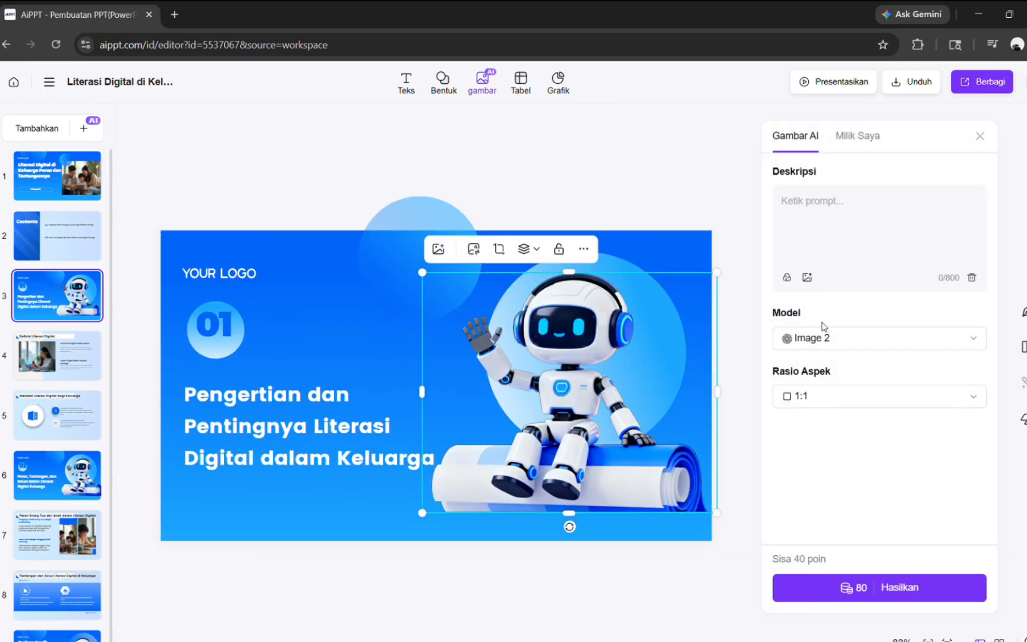
left_click(856, 152)
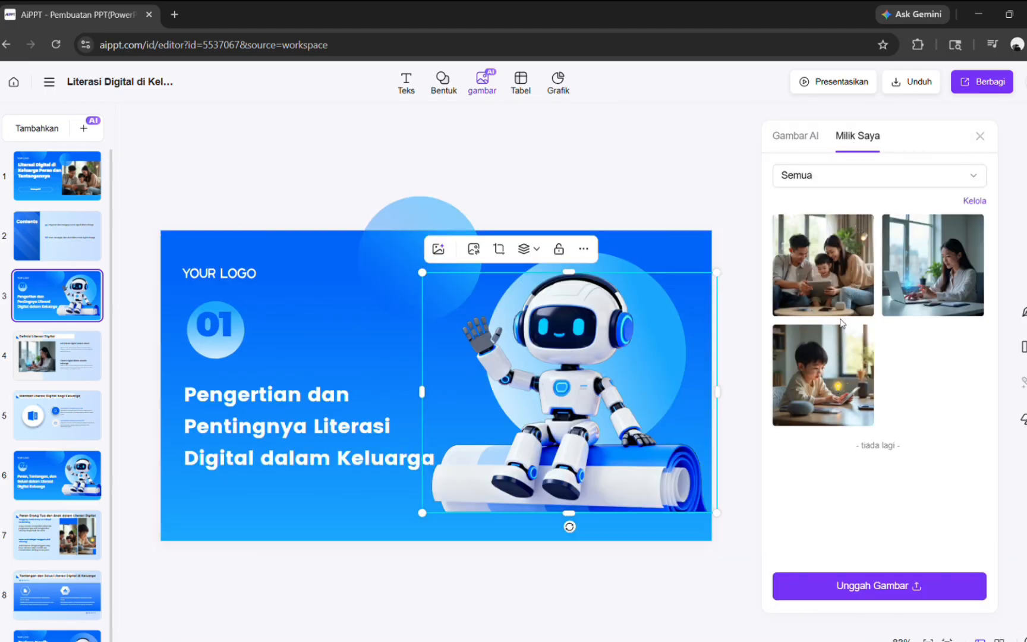
mouse_move(851, 350)
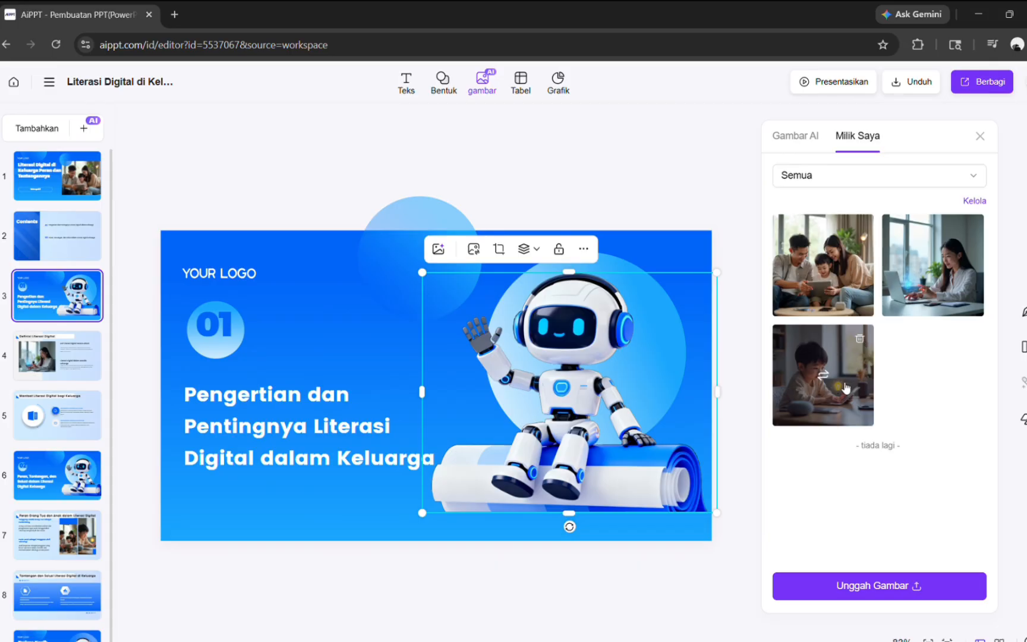
left_click(823, 375)
left_click(824, 377)
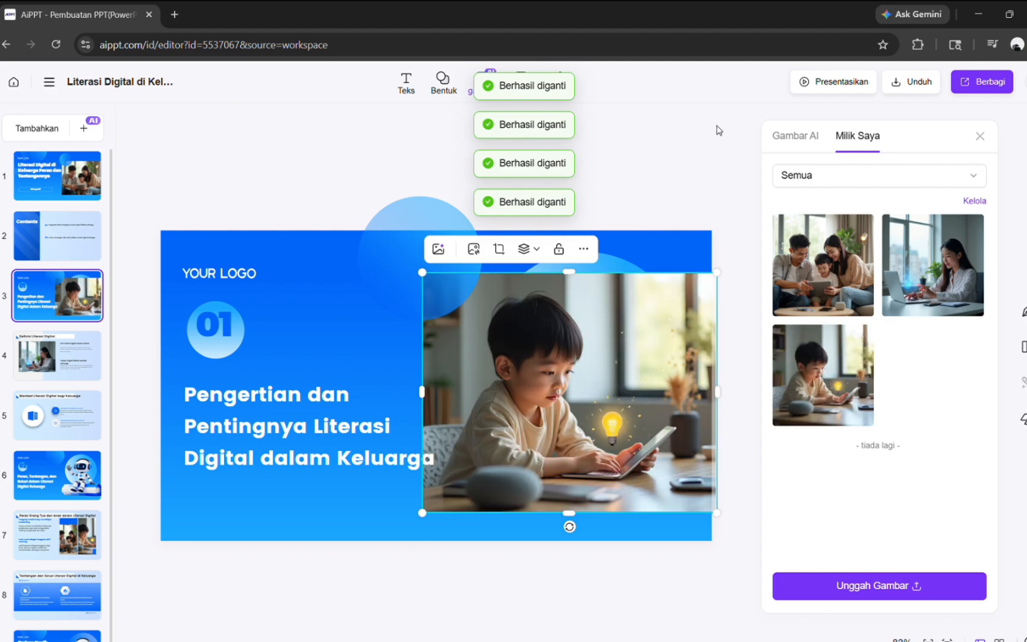
left_click(678, 170)
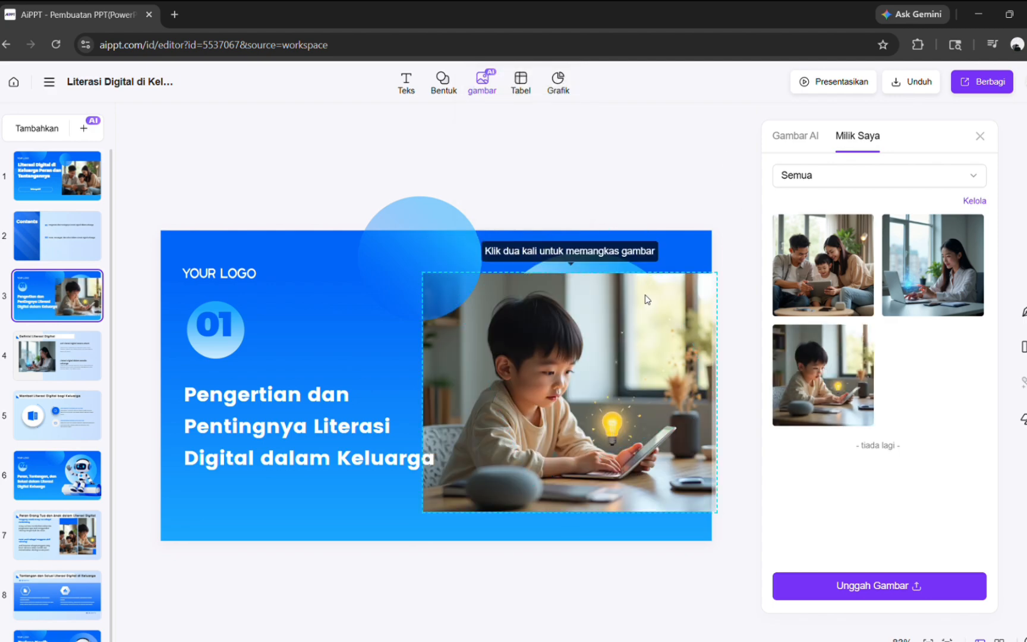
Shrink the boy picture on slide 3 to fit within the slide's right edge and open it for cropping.
left_click(646, 315)
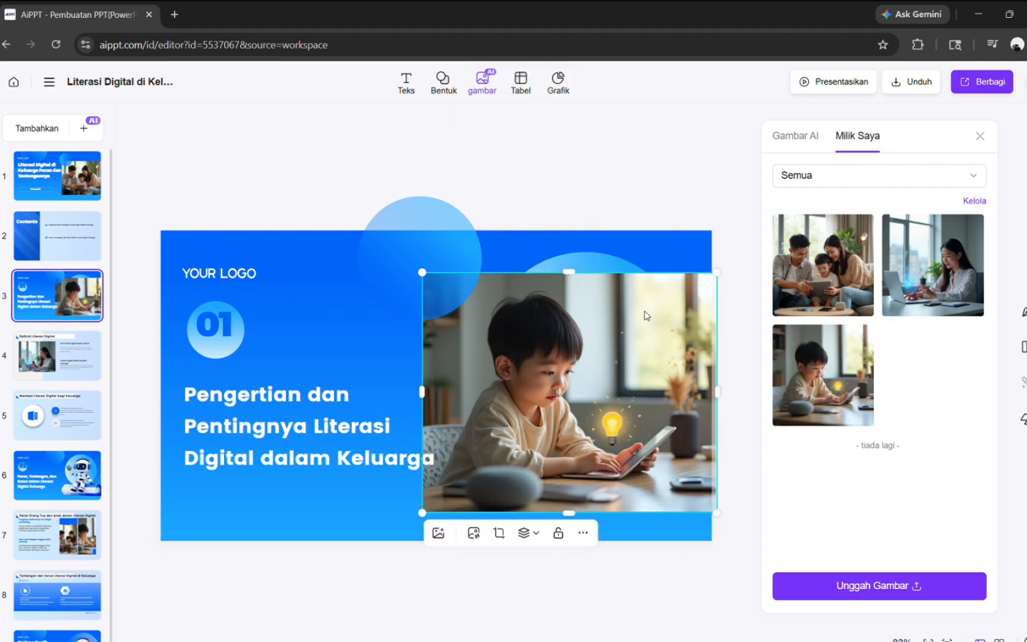
left_click_drag(721, 275, 685, 289)
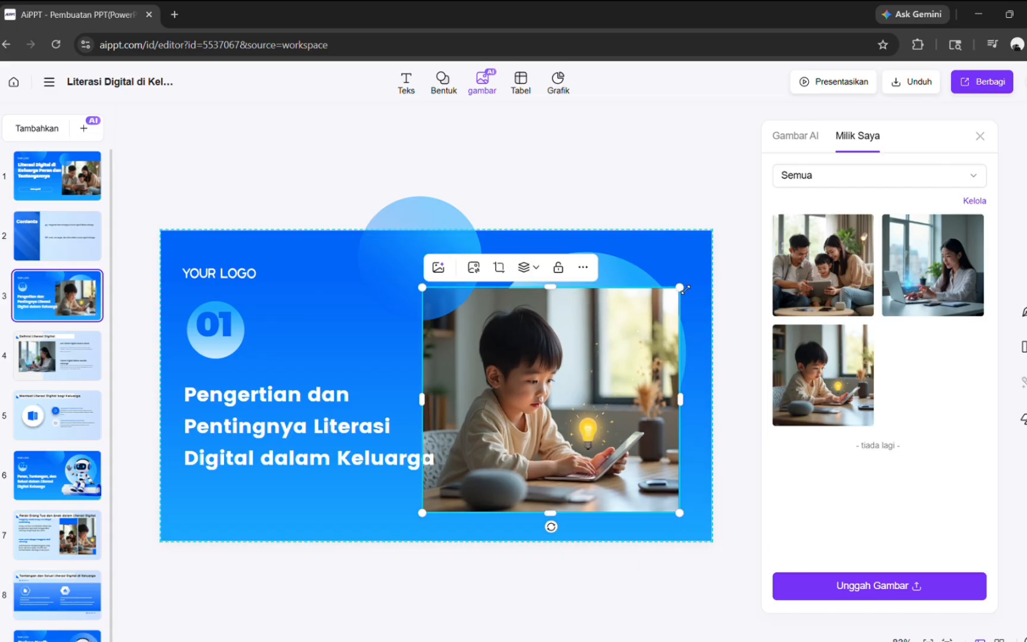
double_click(601, 330)
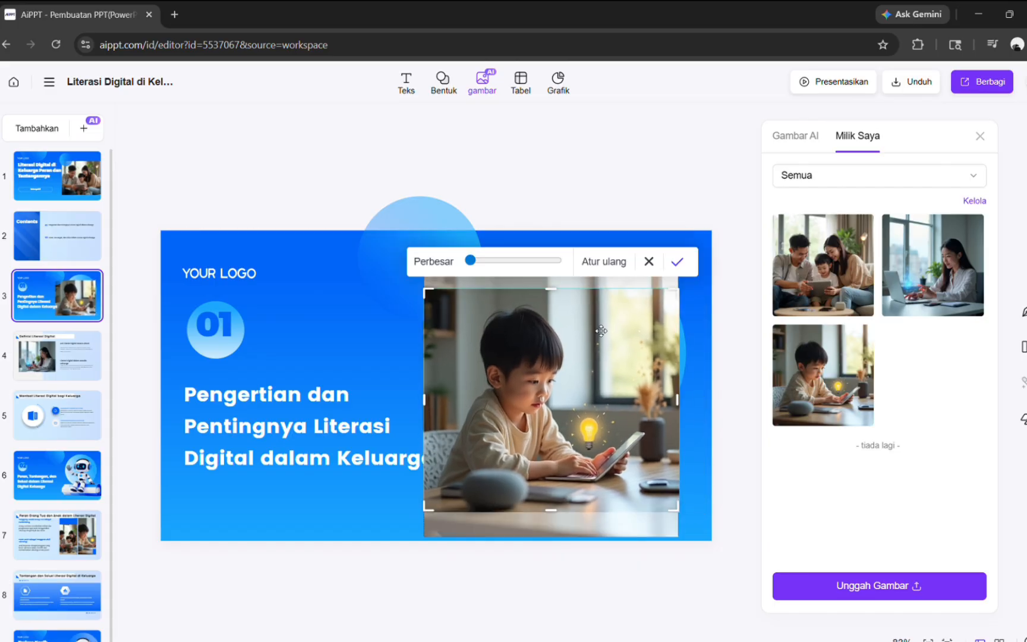